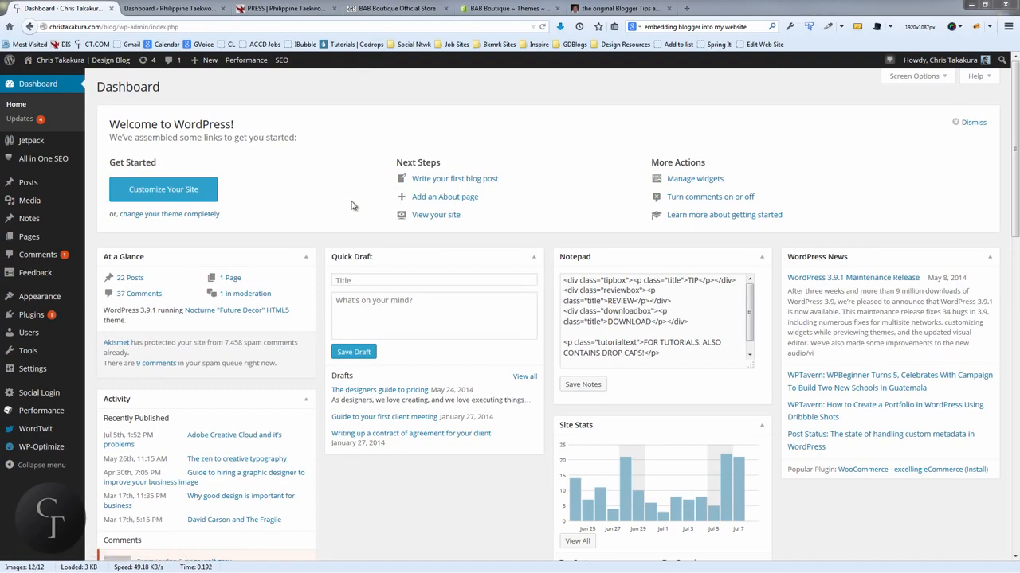
- Open the All in One SEO general settings and look over the general, home page, keyword and title options
mouse_move(26, 164)
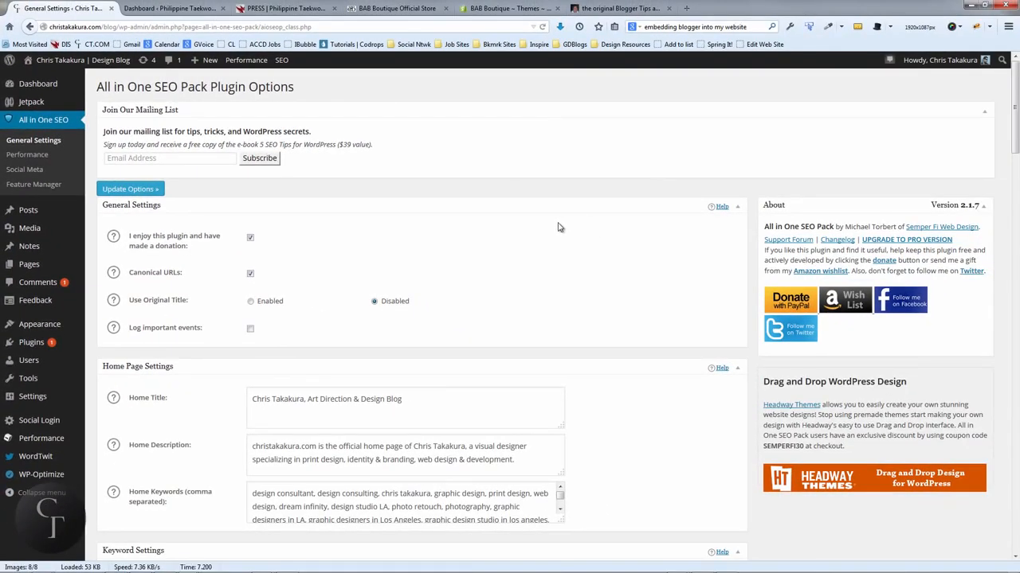
scroll(548, 228, "down", 2)
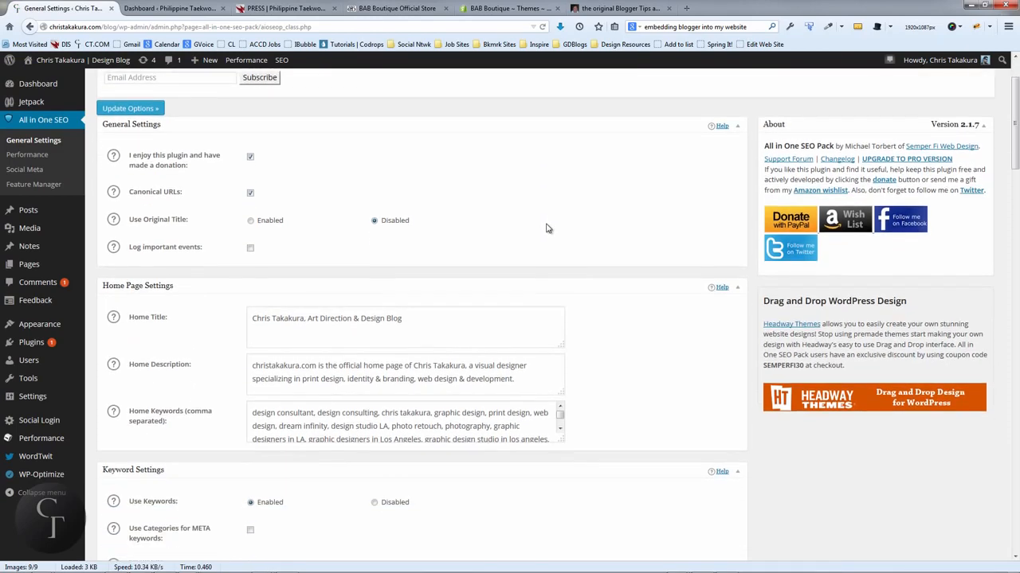
scroll(546, 228, "up", 2)
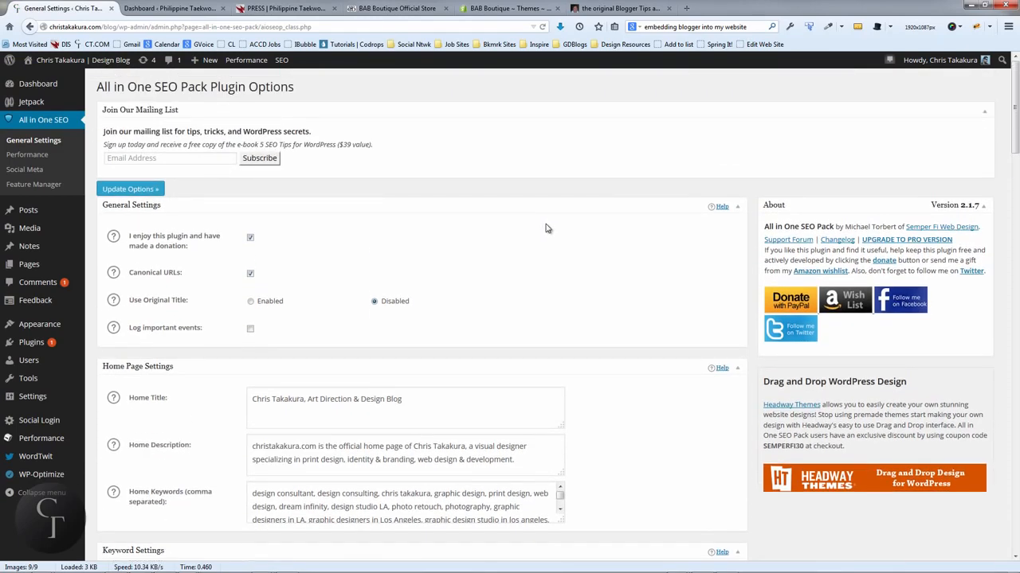
scroll(546, 229, "down", 4)
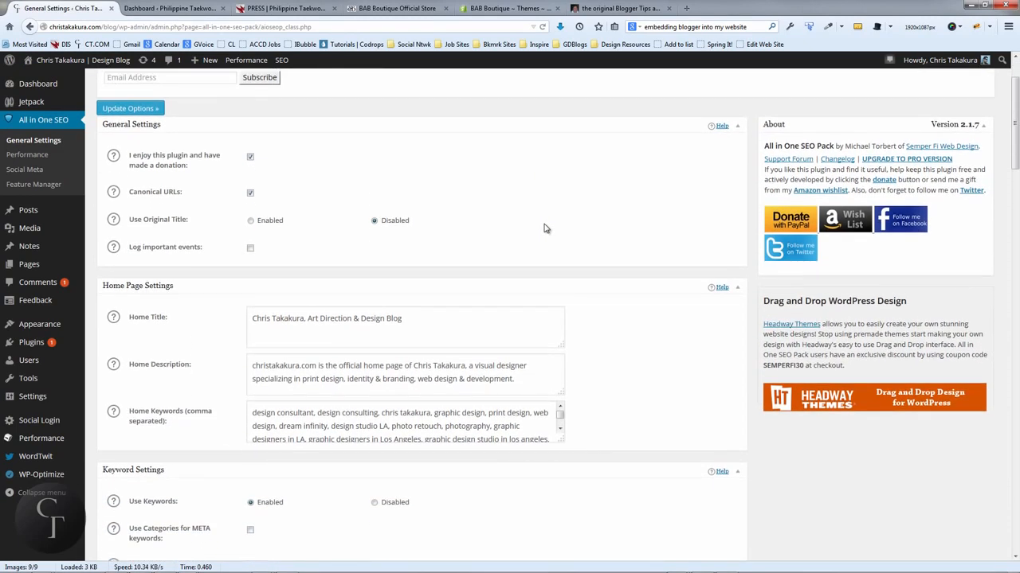
scroll(546, 229, "up", 2)
scroll(393, 242, "down", 5)
scroll(394, 241, "down", 3)
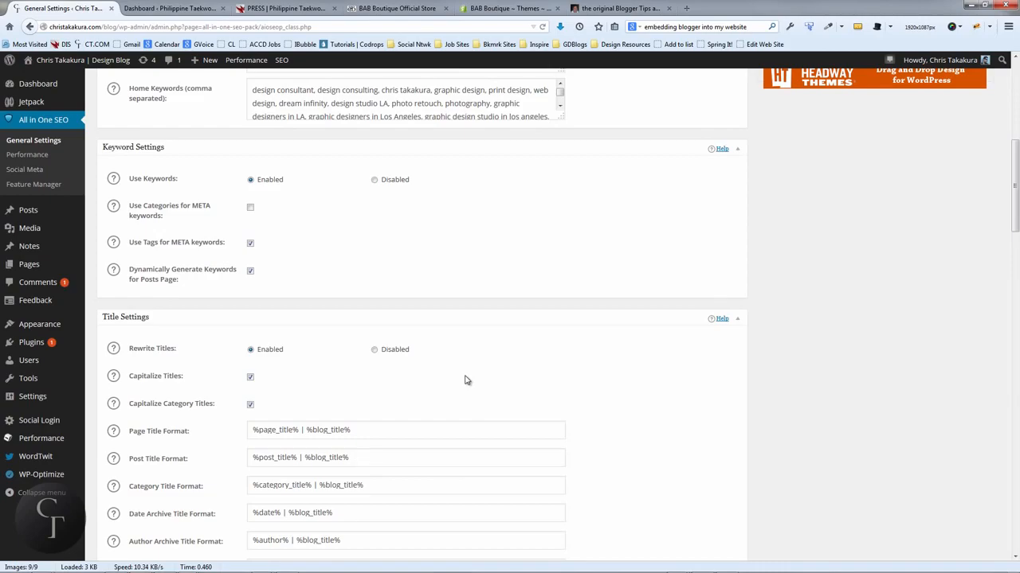
scroll(466, 380, "up", 5)
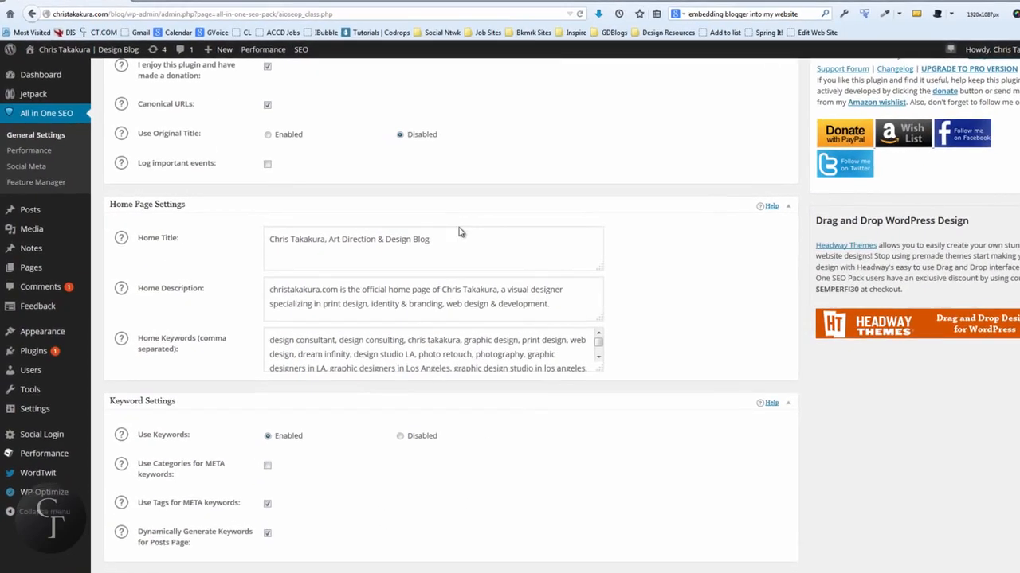
- Examine the Home Title text in the Home Page Settings, highlighting the full title
left_click(422, 238)
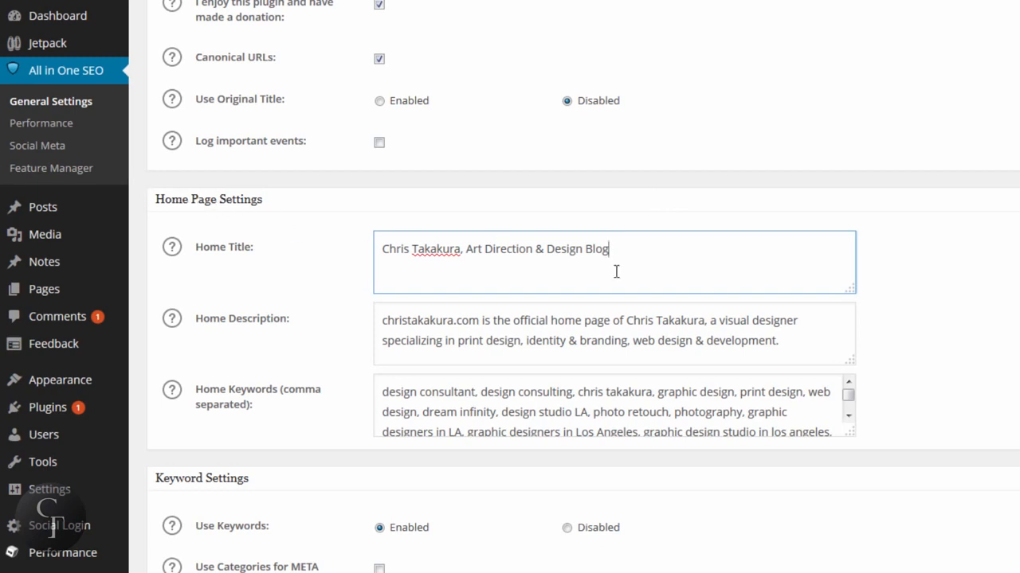
left_click_drag(627, 246, 342, 244)
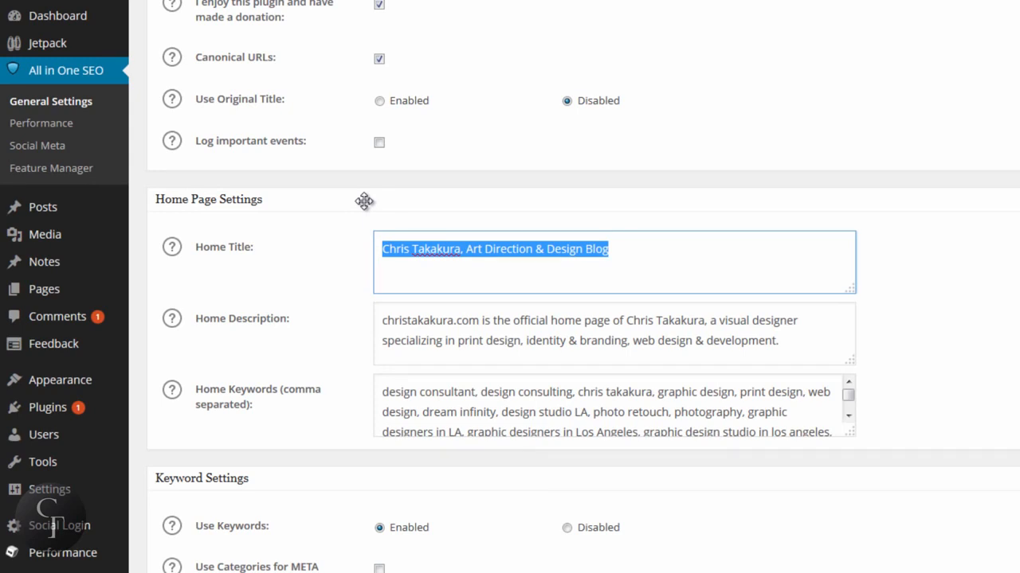
left_click(651, 241)
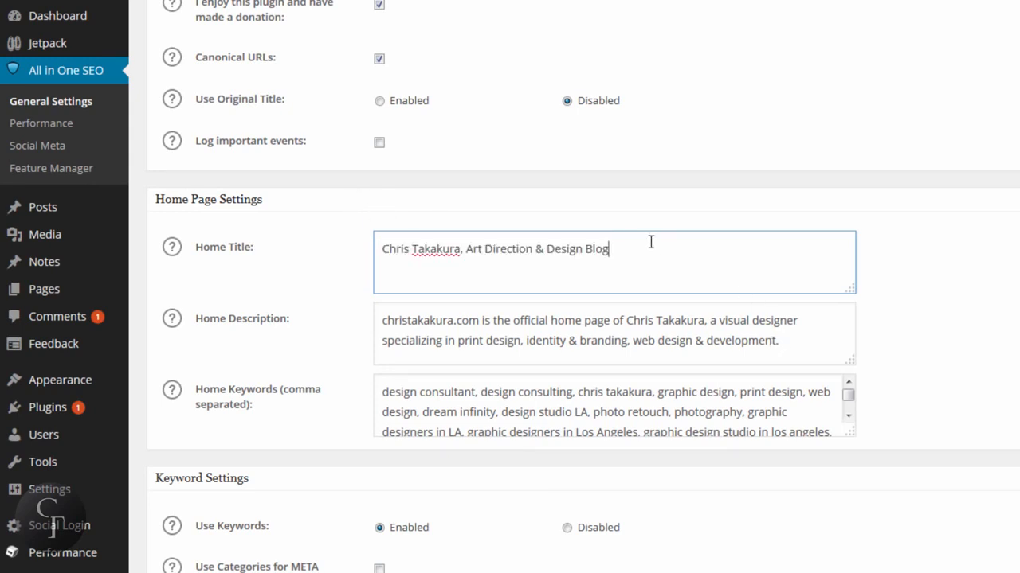
left_click_drag(644, 246, 375, 250)
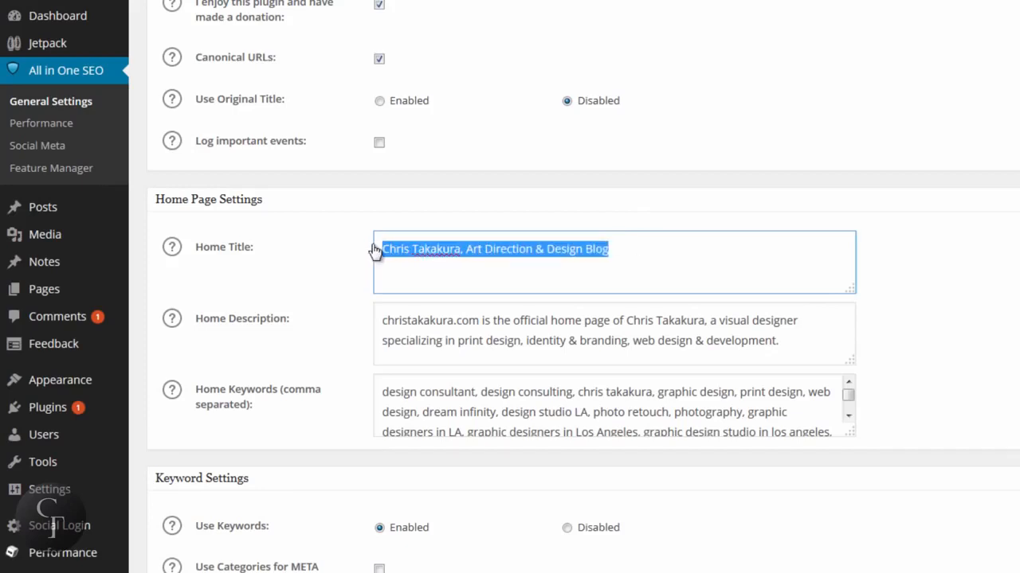
left_click(652, 252)
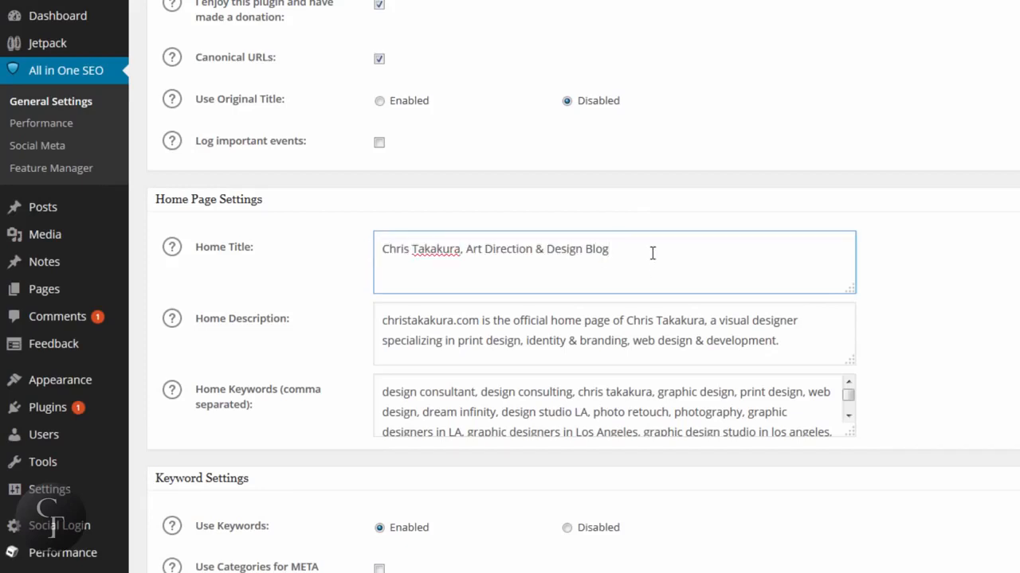
left_click_drag(653, 252, 372, 246)
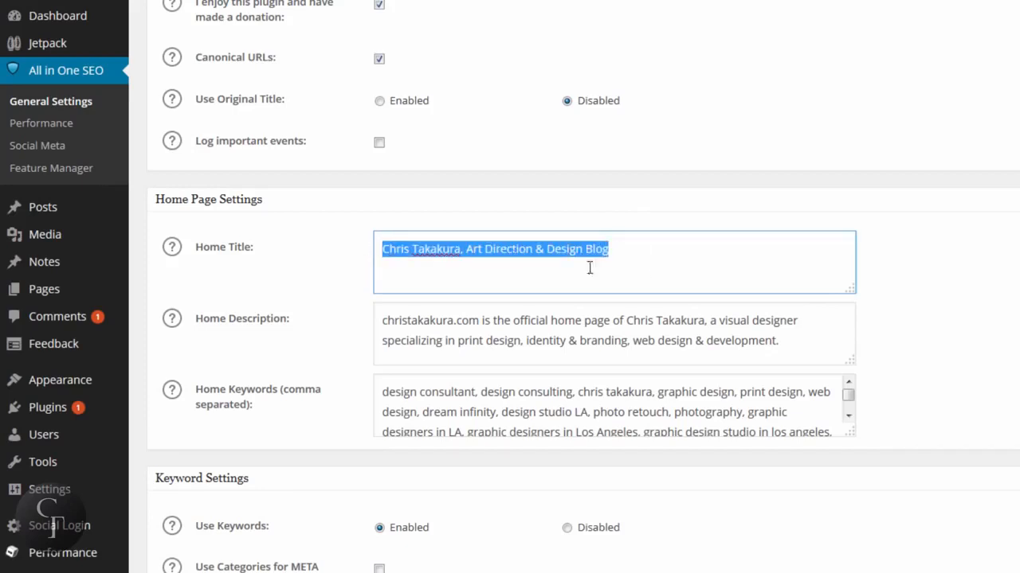
left_click(658, 253)
left_click_drag(646, 249, 374, 248)
left_click(635, 243)
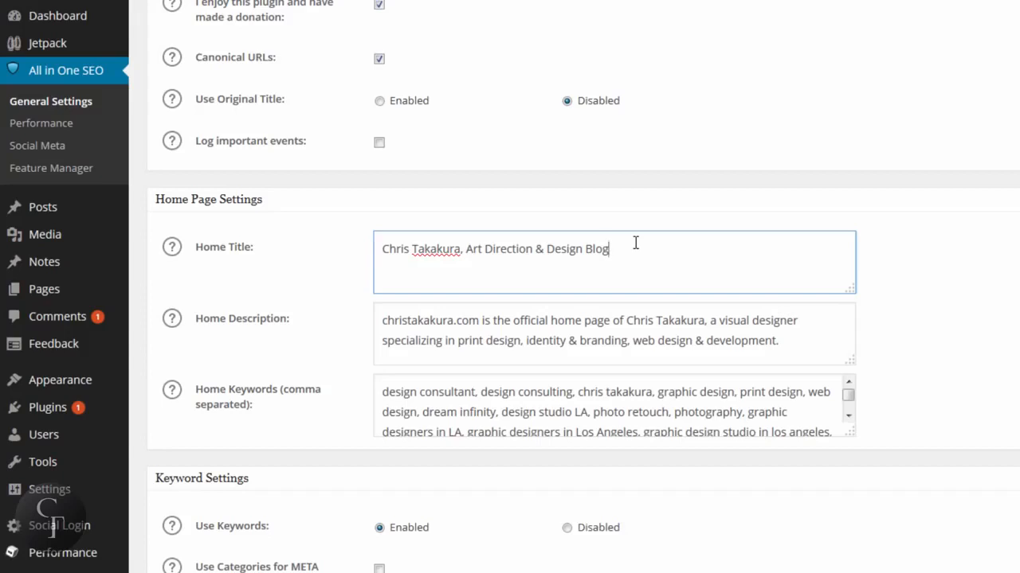
left_click_drag(614, 246, 355, 246)
left_click(696, 252)
- Show the help for the Home Description setting and examine the description text from beginning to end
left_click(804, 343)
left_click_drag(805, 344, 377, 322)
left_click(379, 321)
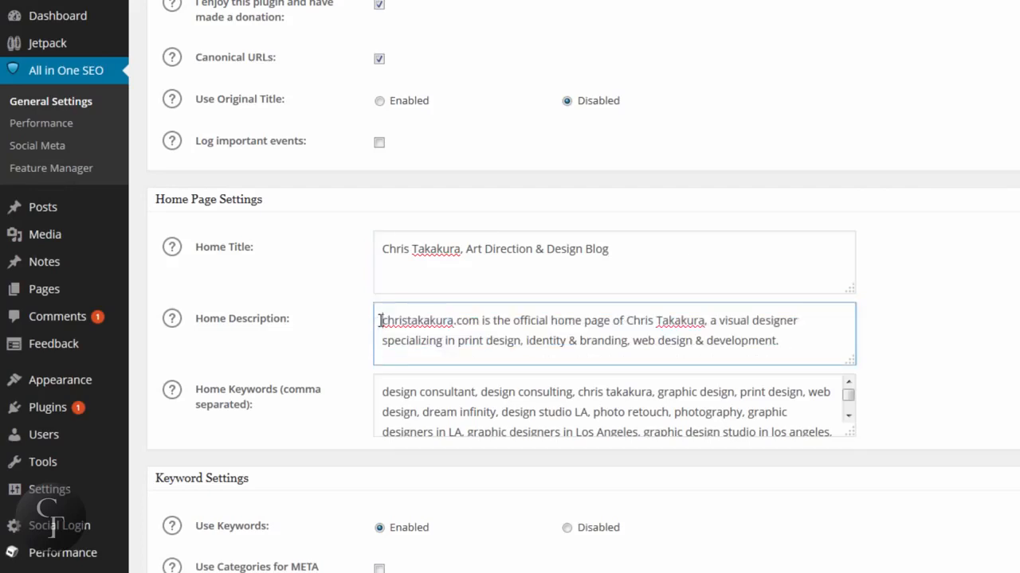
left_click(175, 328)
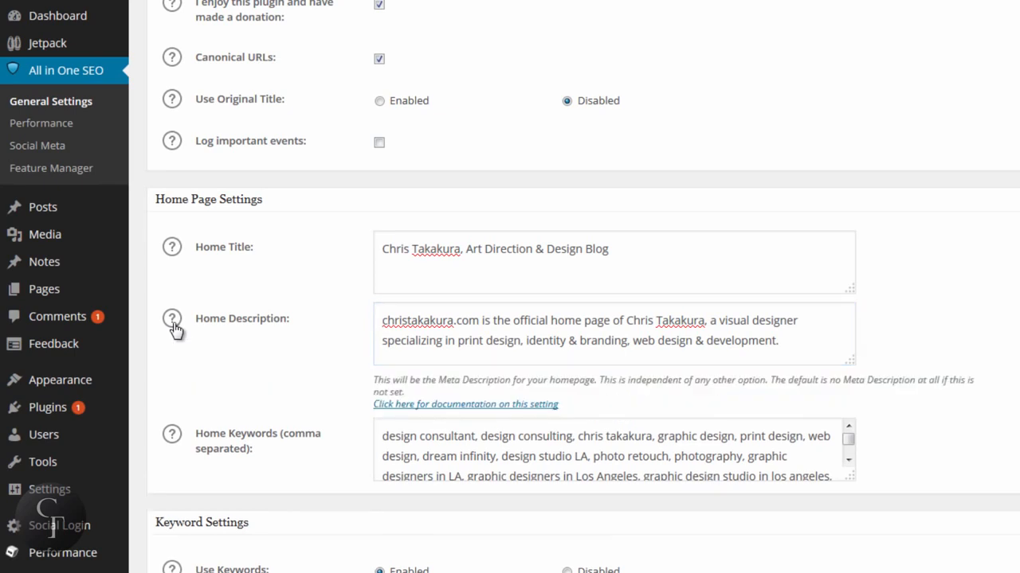
left_click(443, 322)
left_click(783, 349)
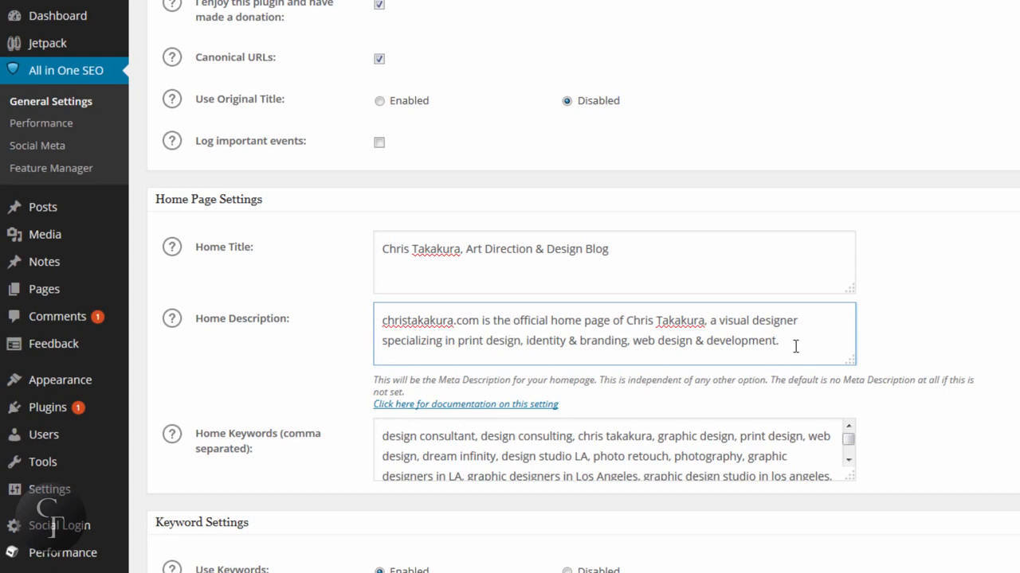
left_click_drag(795, 347, 383, 320)
left_click(382, 325)
left_click(826, 349)
left_click(383, 321)
left_click(798, 340)
- Enlarge the Home Keywords box and read through its comma-separated keyword list
left_click_drag(852, 477, 860, 539)
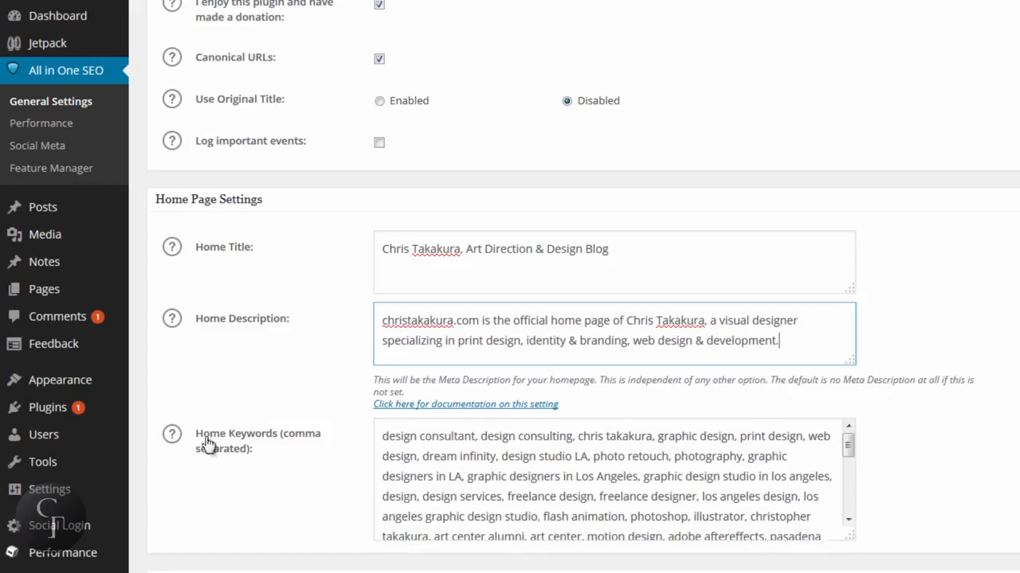
left_click(377, 435)
left_click_drag(382, 436, 685, 477)
left_click(685, 476)
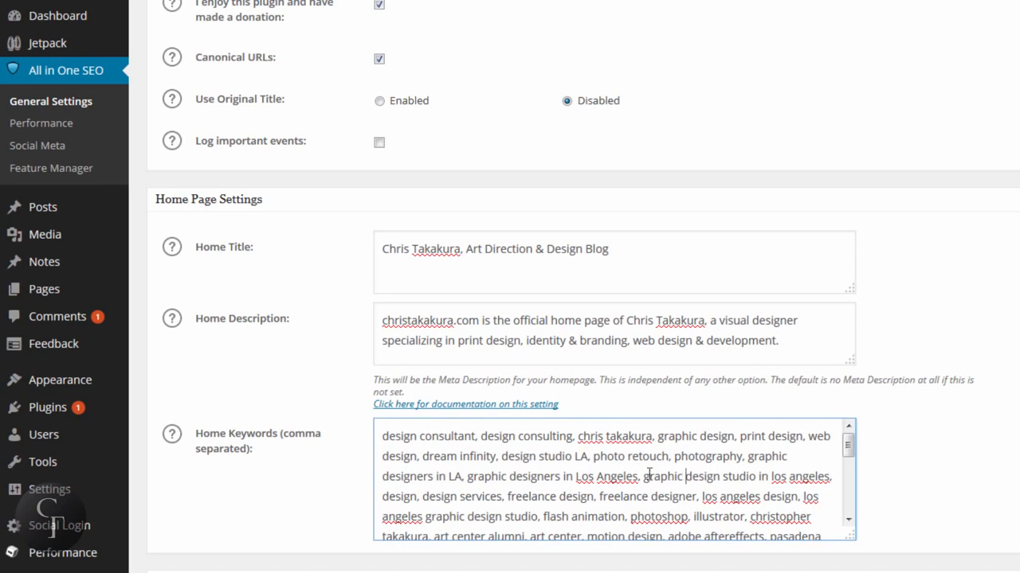
left_click(387, 437)
left_click_drag(622, 436, 677, 469)
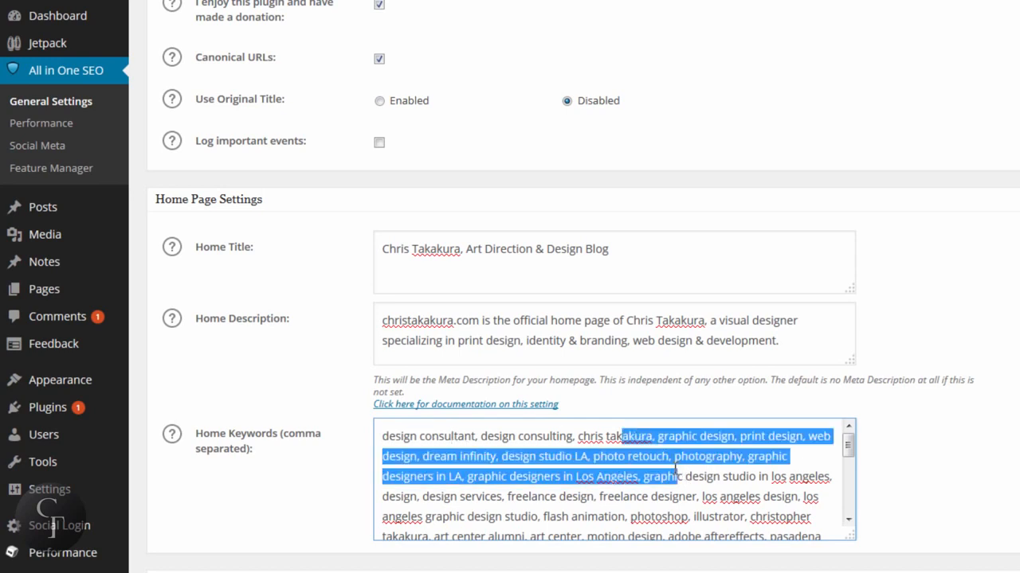
left_click(686, 470)
mouse_move(847, 447)
left_mouse_down()
mouse_move(850, 522)
mouse_move(852, 442)
left_mouse_up()
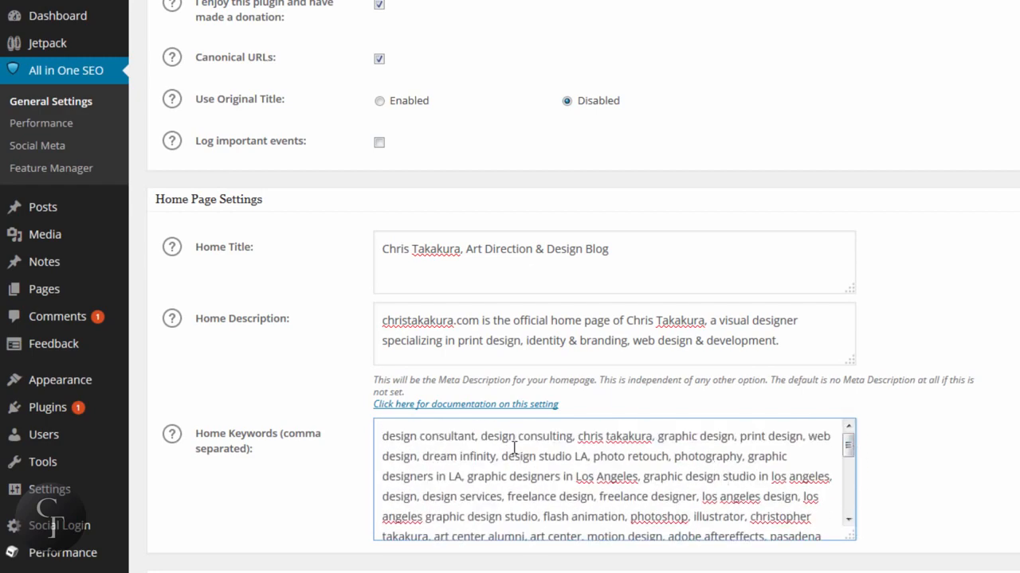
scroll(520, 448, "down", 2)
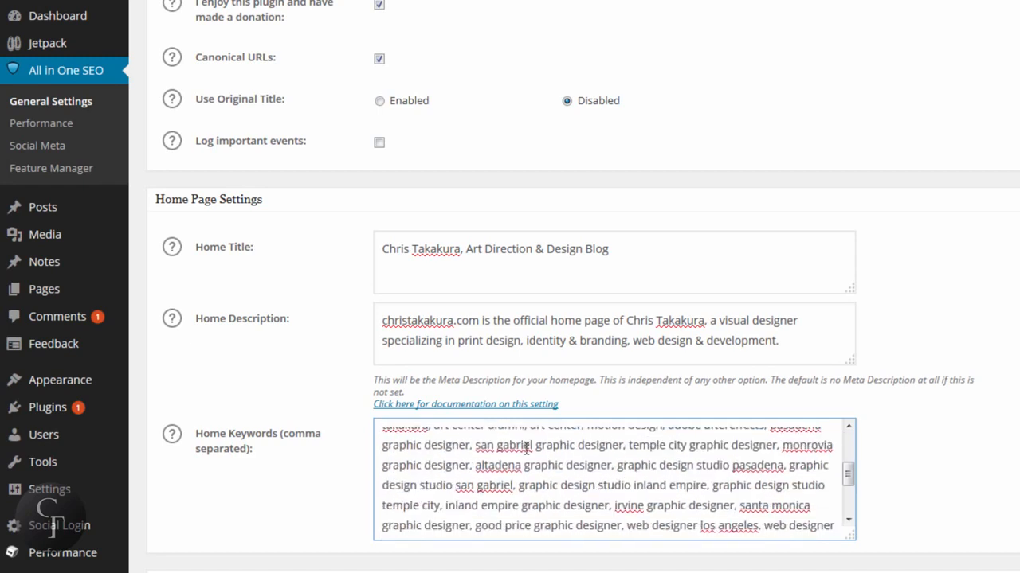
scroll(524, 449, "down", 2)
scroll(547, 474, "up", 3)
scroll(547, 474, "up", 5)
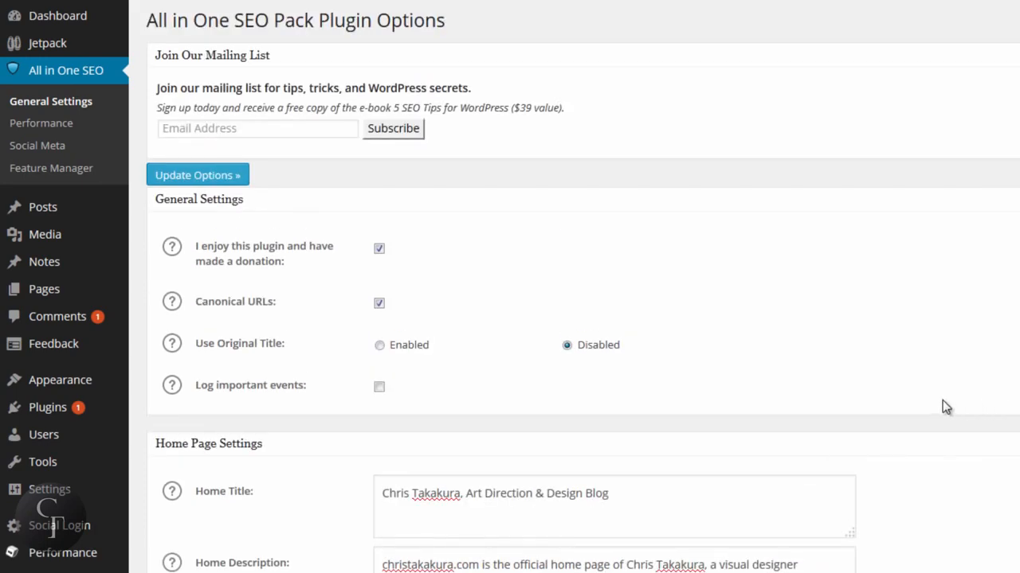
scroll(942, 400, "down", 5)
scroll(942, 400, "up", 5)
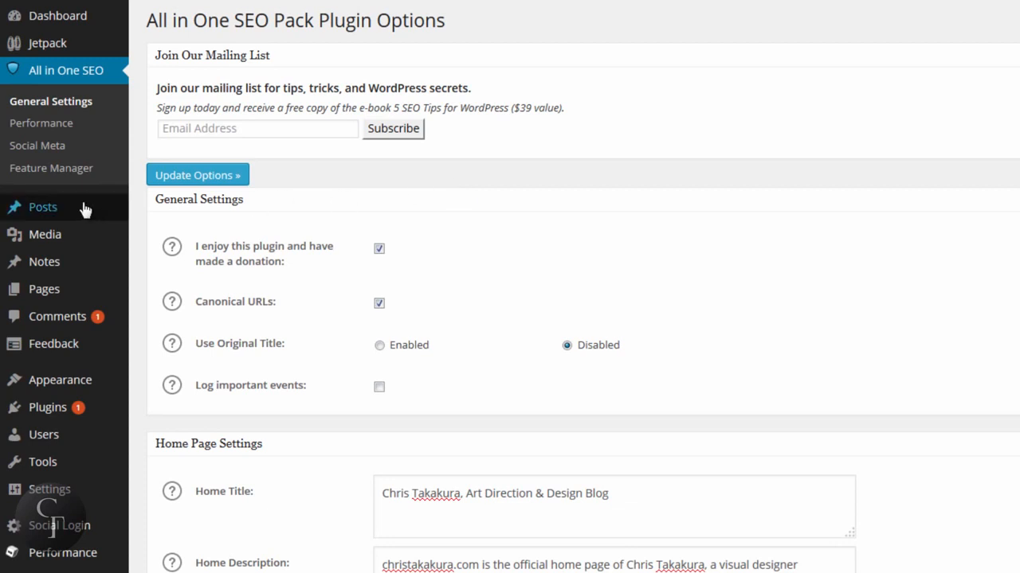
- Open the list of all posts and look through their titles, categories and tags
mouse_move(47, 209)
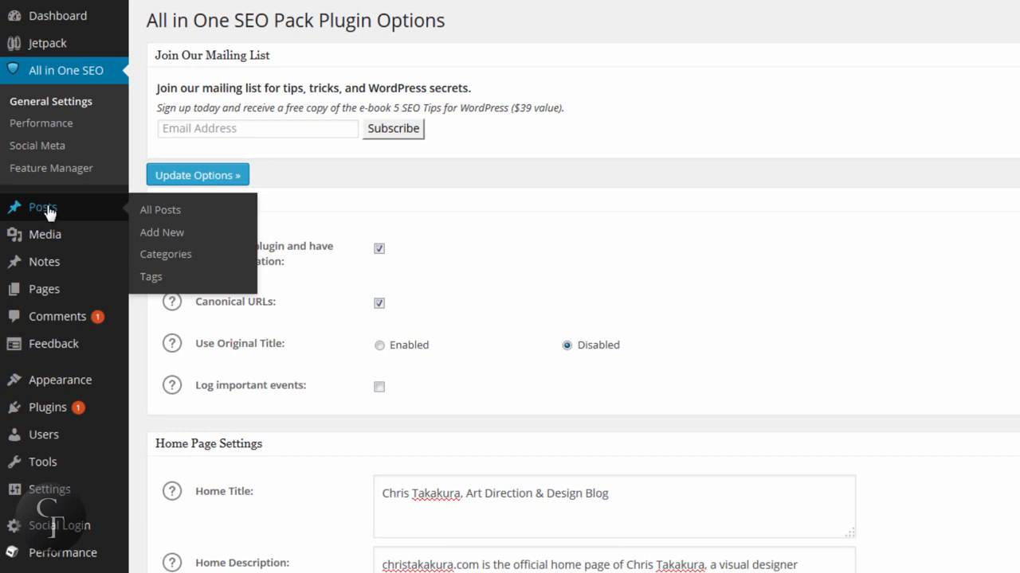
left_click(44, 208)
mouse_move(578, 215)
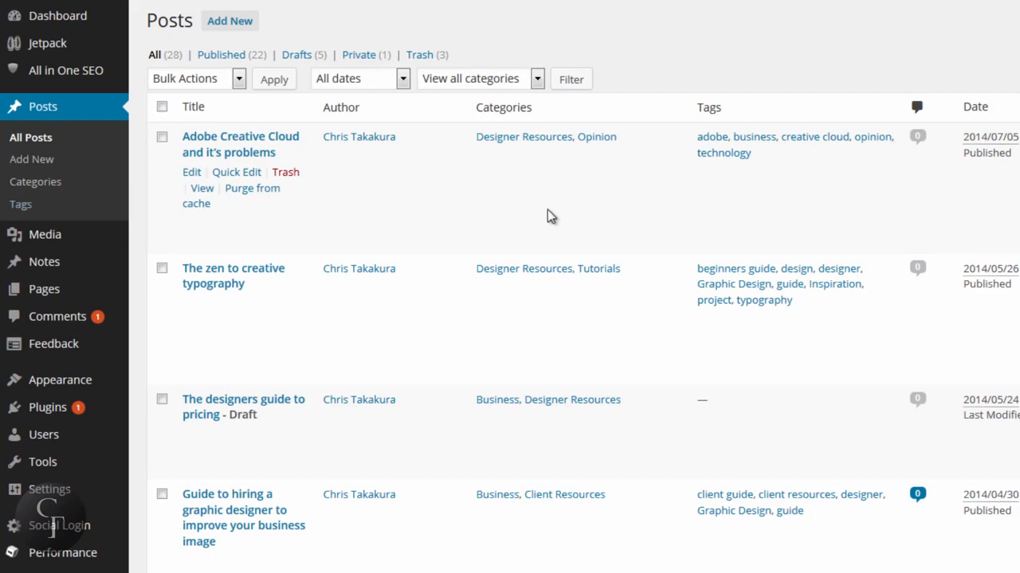
scroll(548, 209, "down", 12)
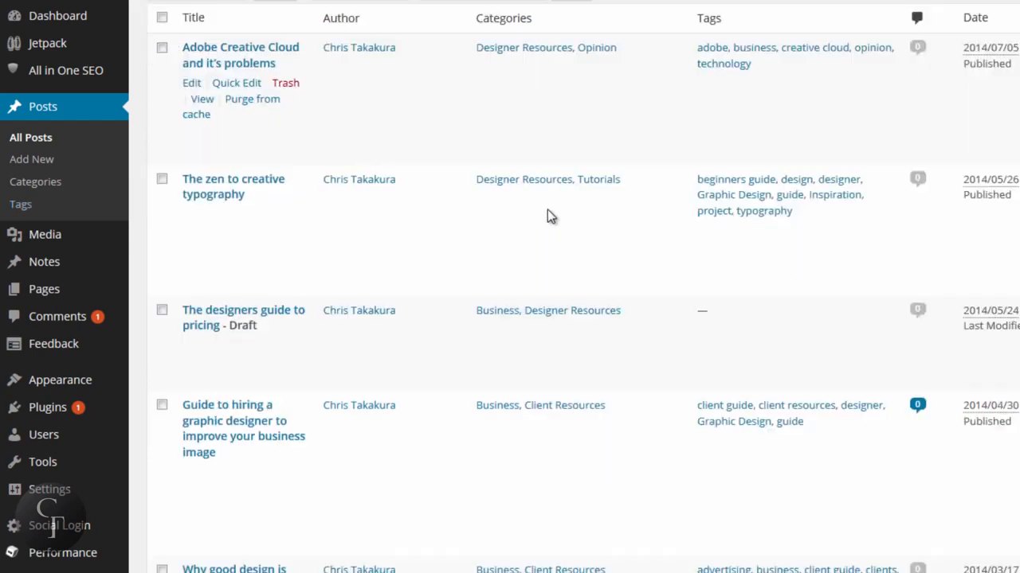
scroll(547, 209, "down", 6)
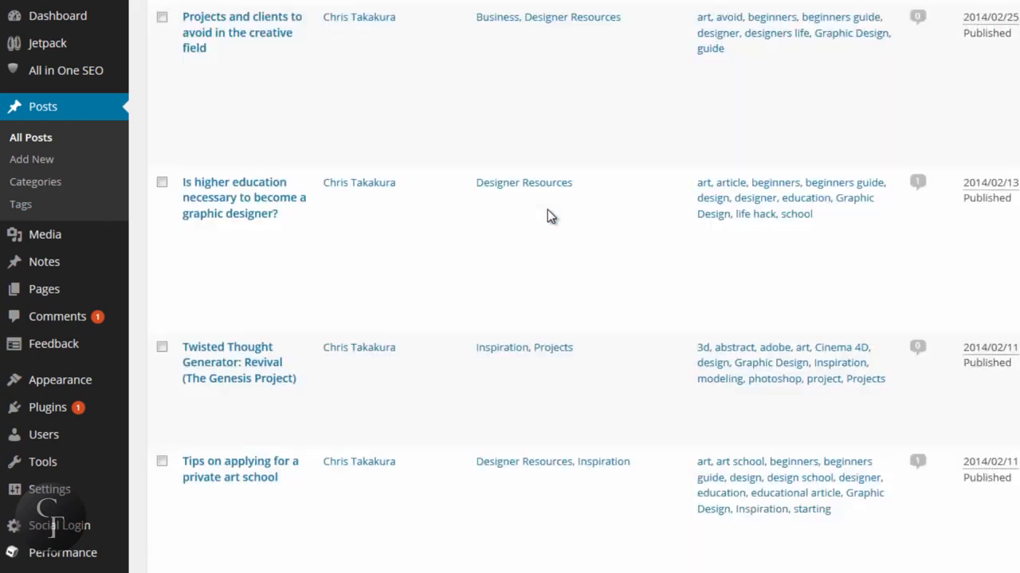
scroll(548, 209, "up", 15)
scroll(545, 210, "up", 1)
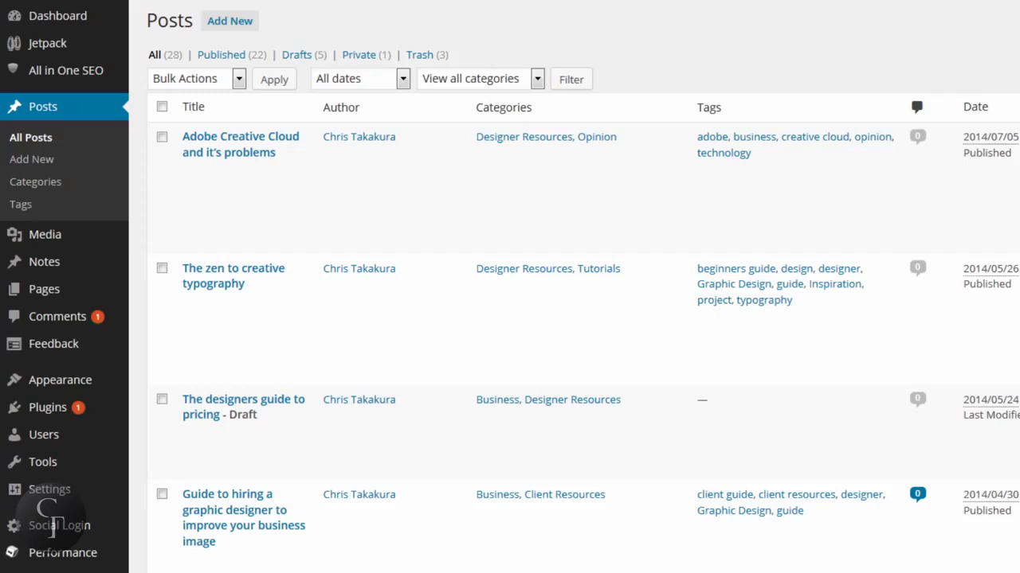
- Open the post "Adobe Creative Cloud and it's problems" for editing
mouse_move(240, 153)
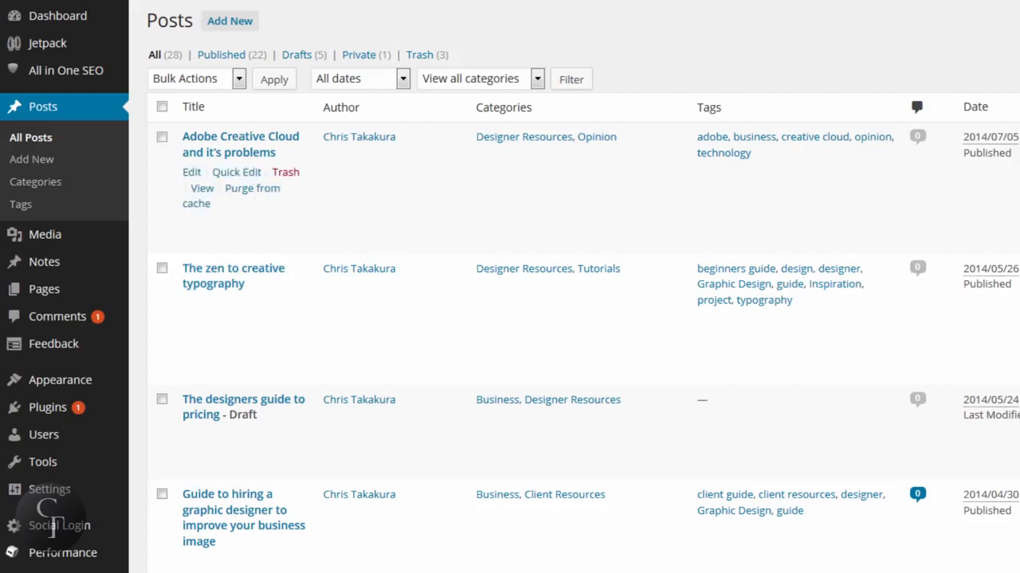
mouse_move(996, 177)
left_click(190, 174)
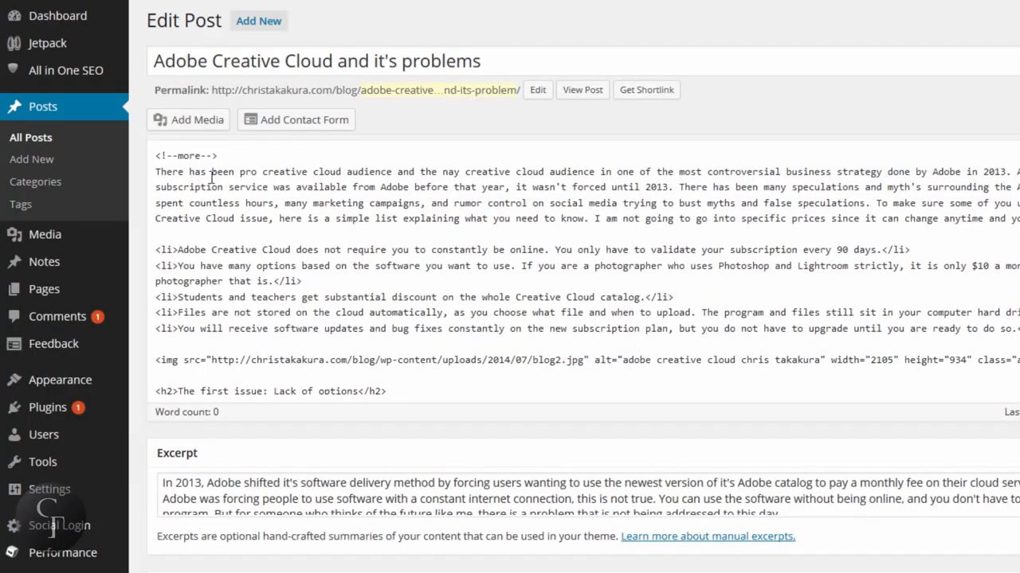
- Look through the post's body text and its Excerpt box
scroll(902, 114, "down", 3)
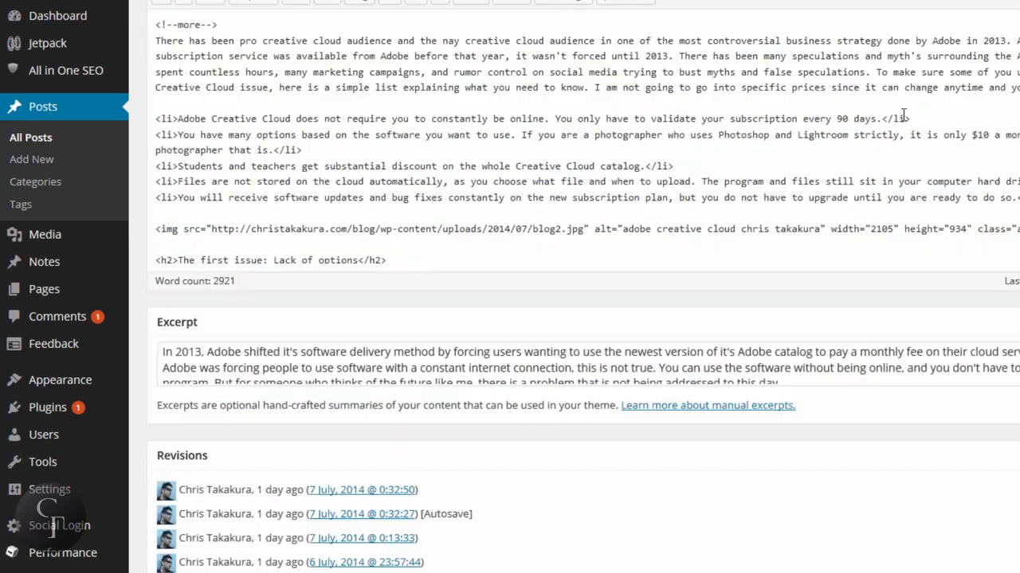
scroll(901, 114, "down", 5)
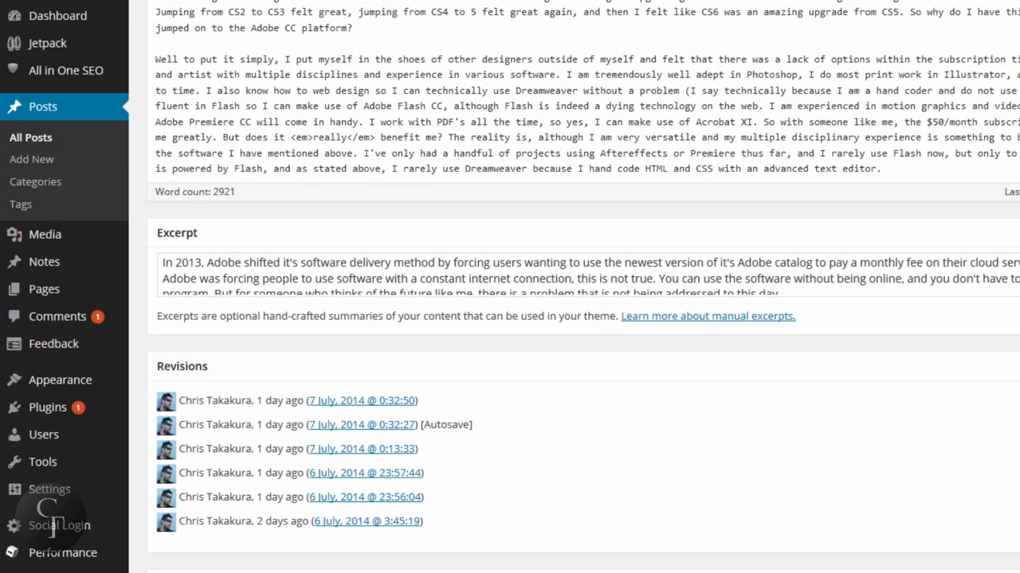
scroll(583, 290, "up", 3)
scroll(583, 290, "down", 3)
scroll(583, 290, "down", 2)
left_click(969, 142)
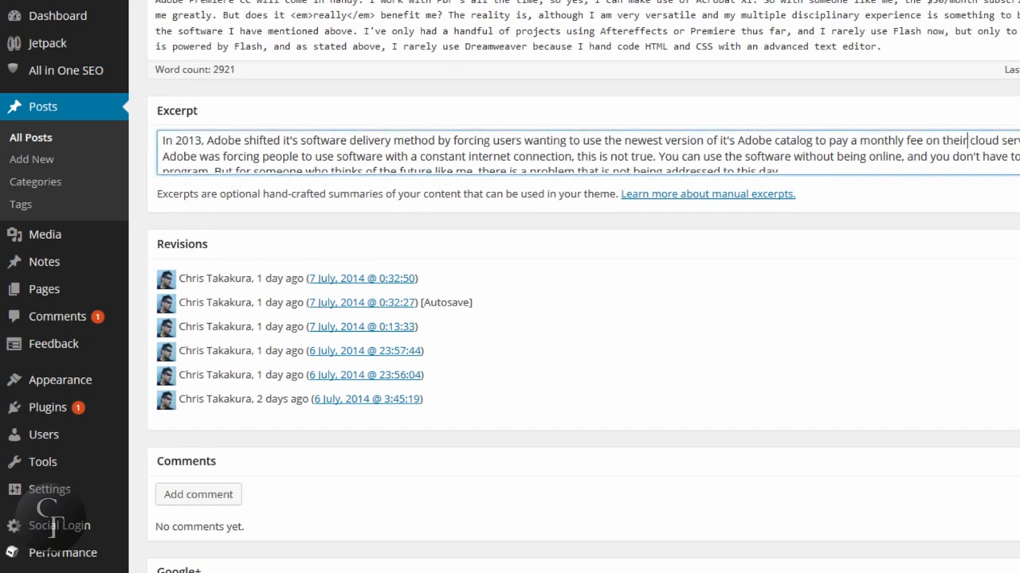
left_click(956, 209)
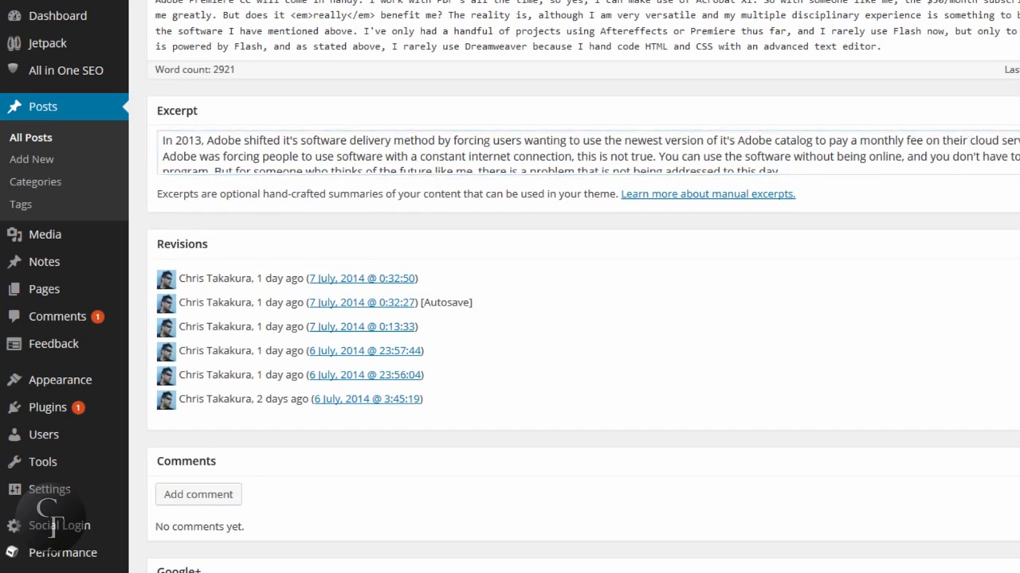
- Go past the revisions, comments and sharing options to the post's All in One SEO Pack settings and examine the preview snippet
scroll(583, 290, "down", 4)
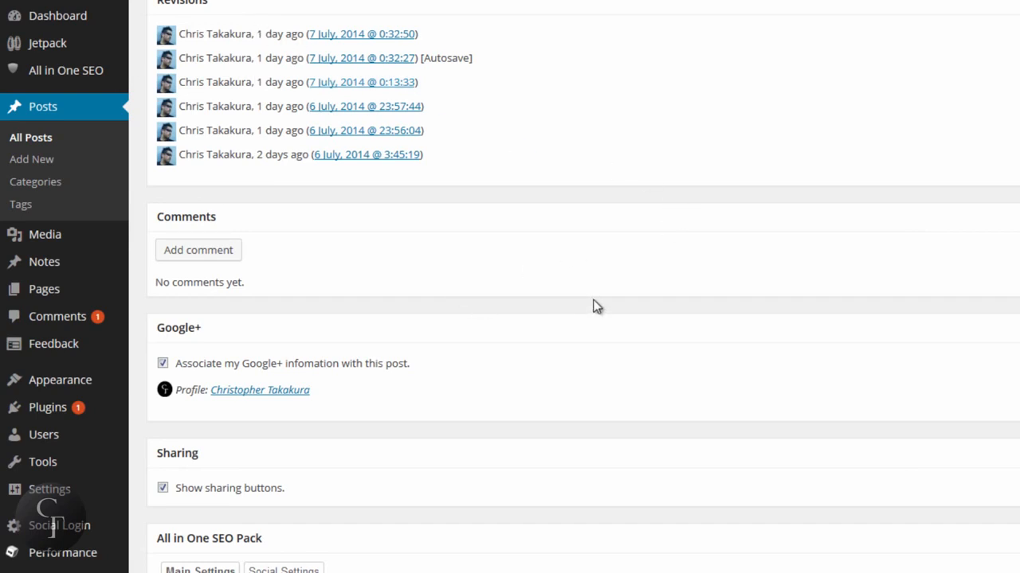
scroll(597, 307, "down", 2)
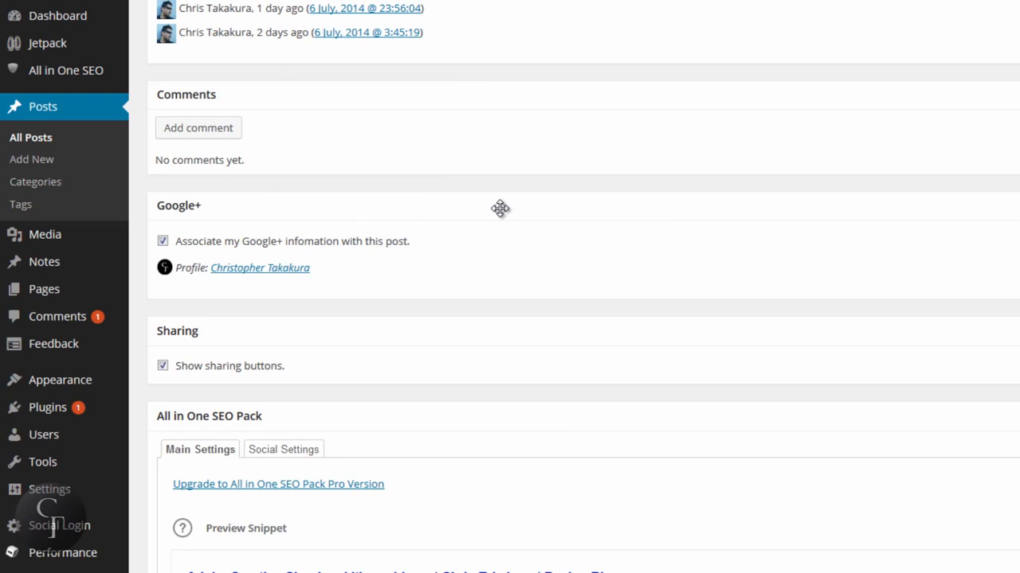
scroll(499, 209, "down", 2)
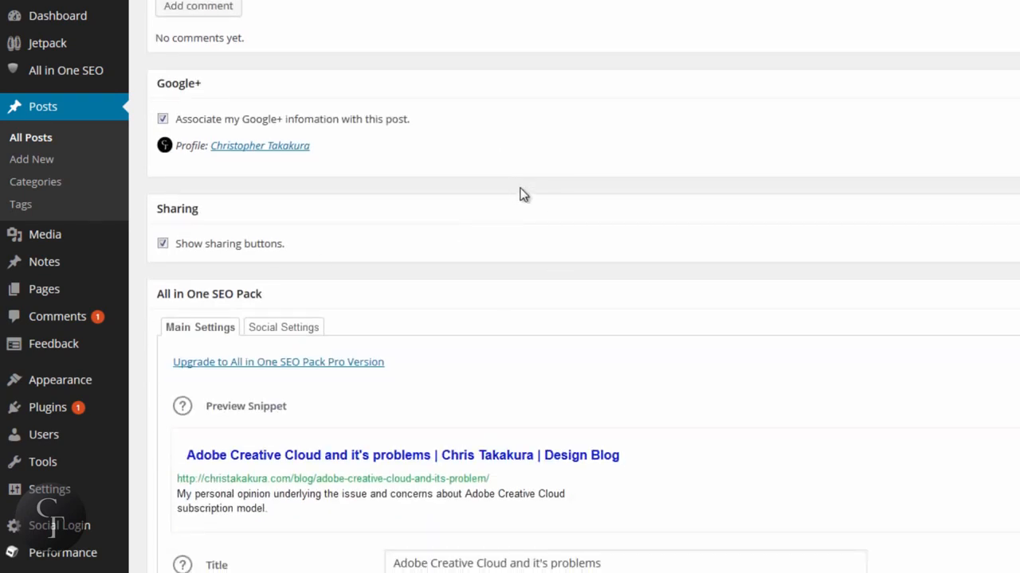
scroll(544, 200, "down", 3)
scroll(544, 199, "down", 1)
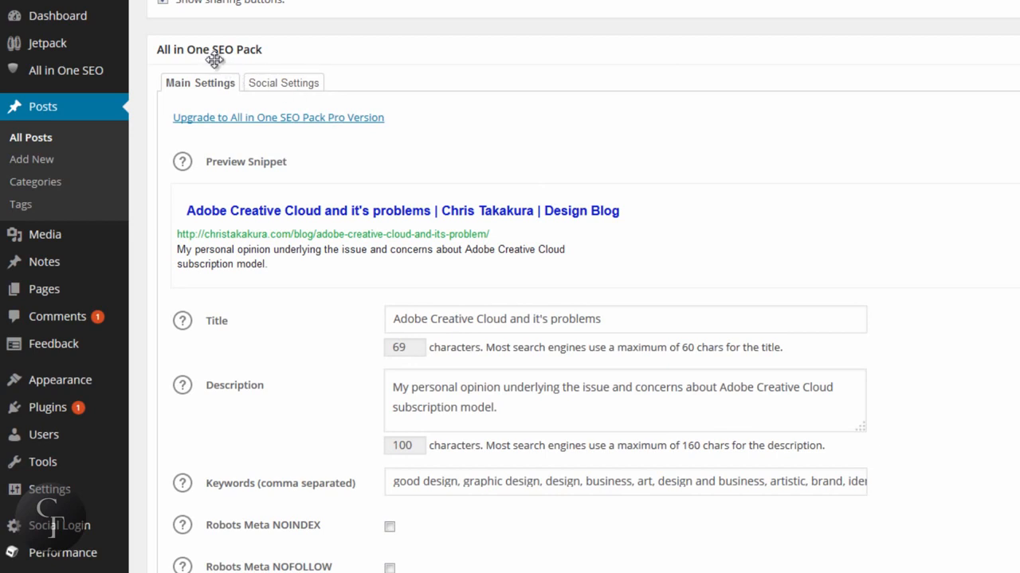
scroll(972, 229, "down", 2)
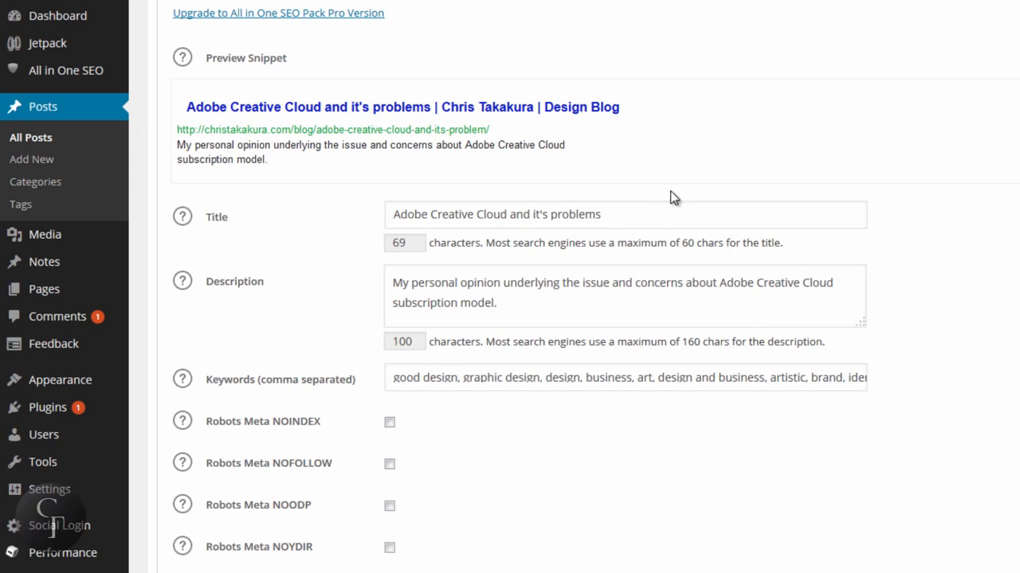
- Examine the post's SEO title text and compare its character count with the recommended maximum
left_click(657, 216)
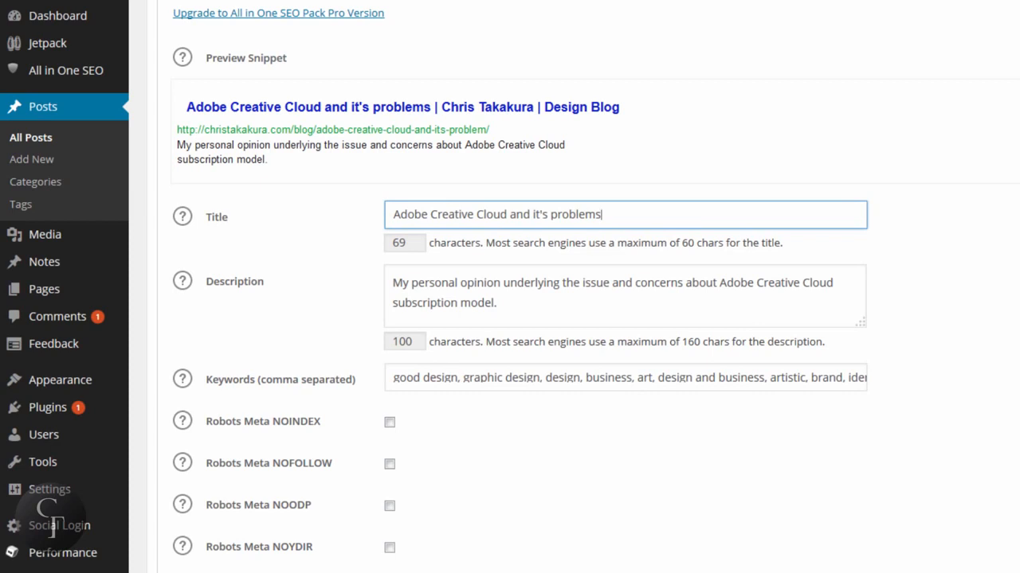
left_click_drag(626, 217, 391, 211)
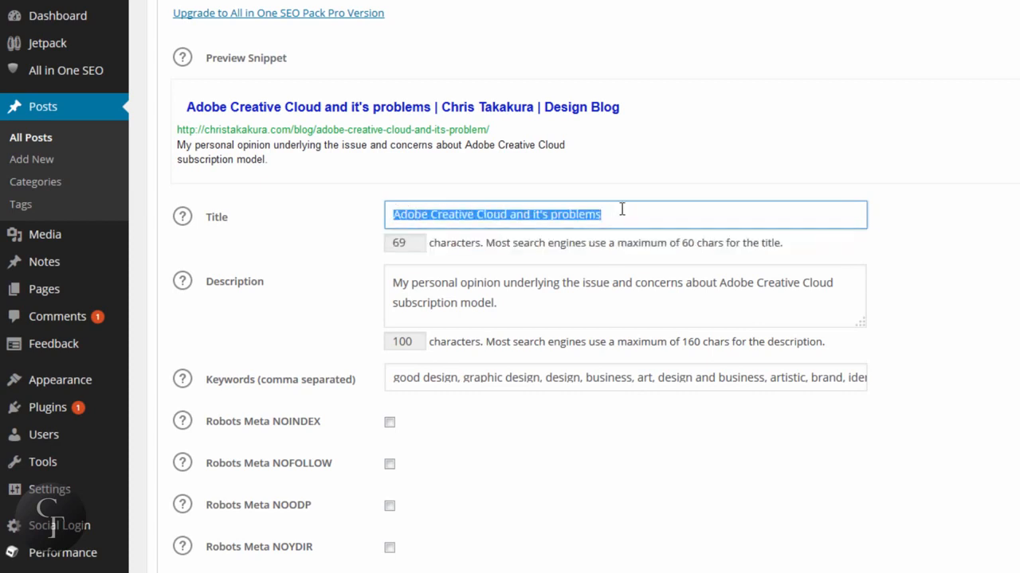
left_click(646, 212)
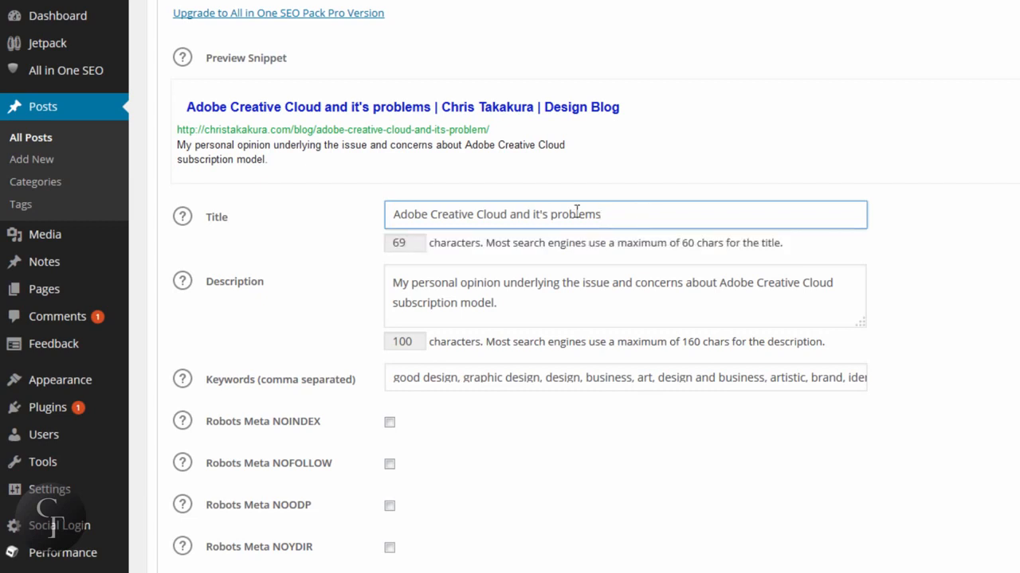
left_click_drag(632, 208, 391, 215)
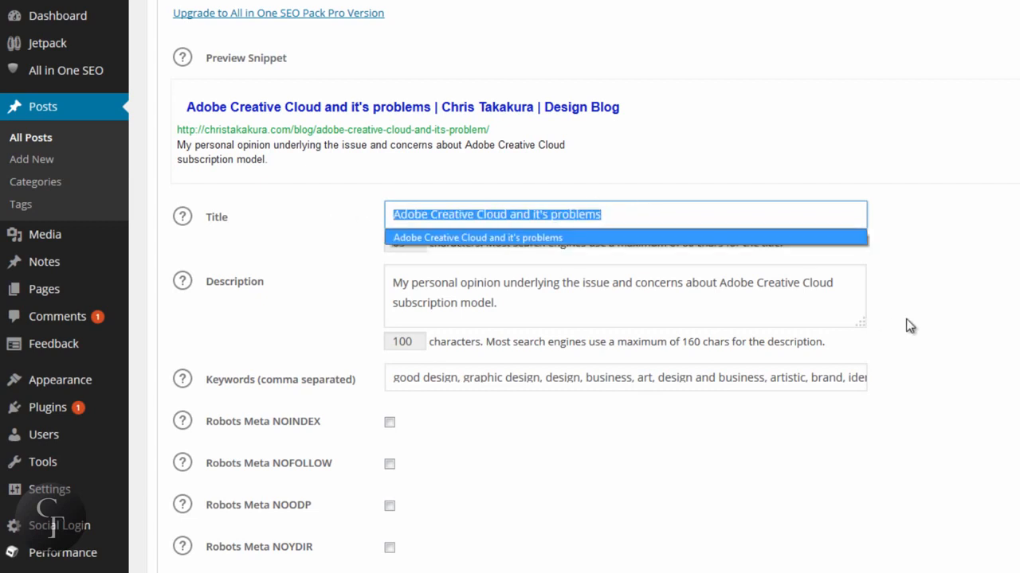
left_click(924, 316)
left_click(631, 217)
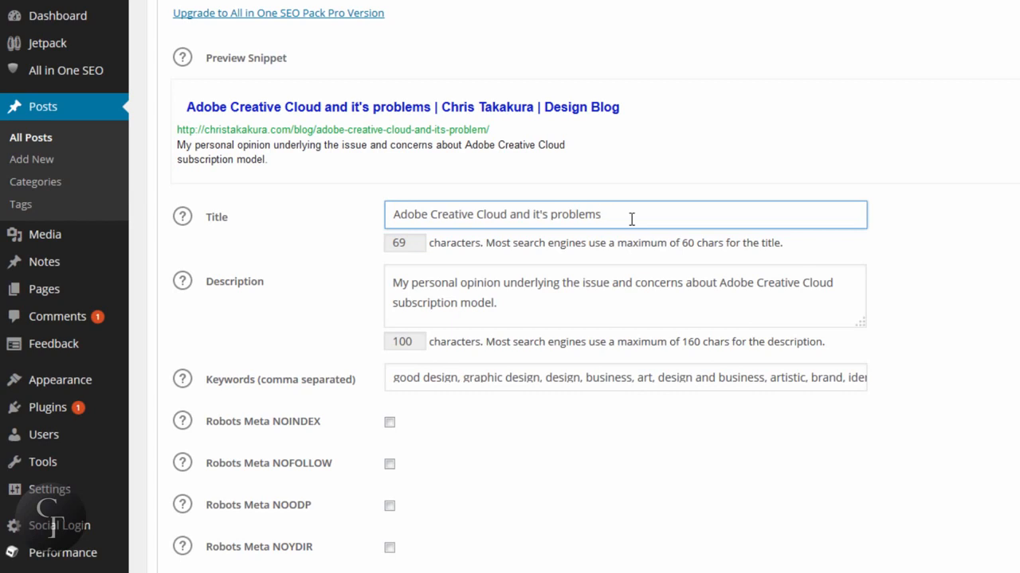
left_click_drag(417, 244, 380, 244)
left_click(422, 244)
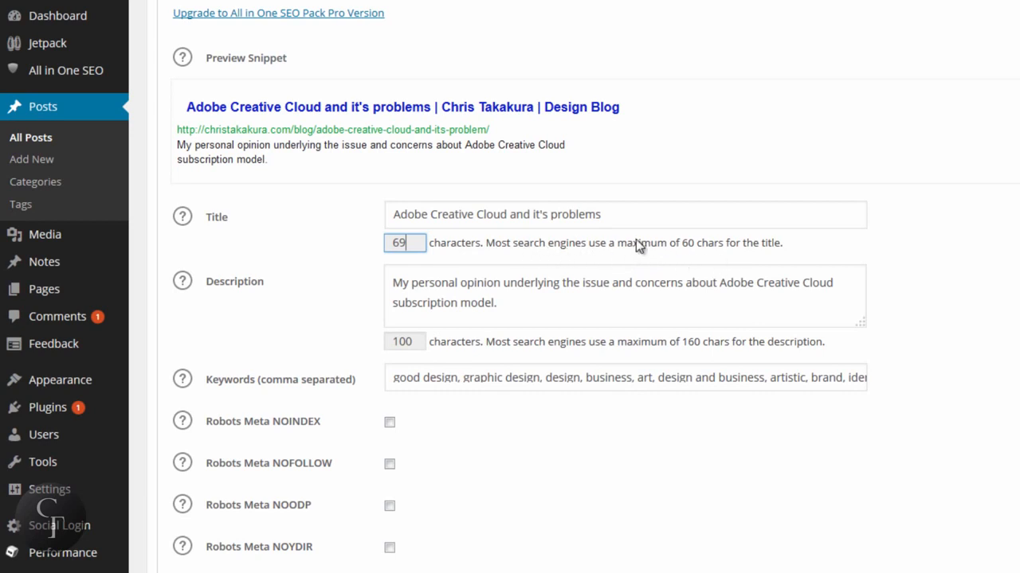
- Shorten the post's SEO title to "Adobe Creative Cloud" by deleting the words "and it's problems"
left_click(614, 211)
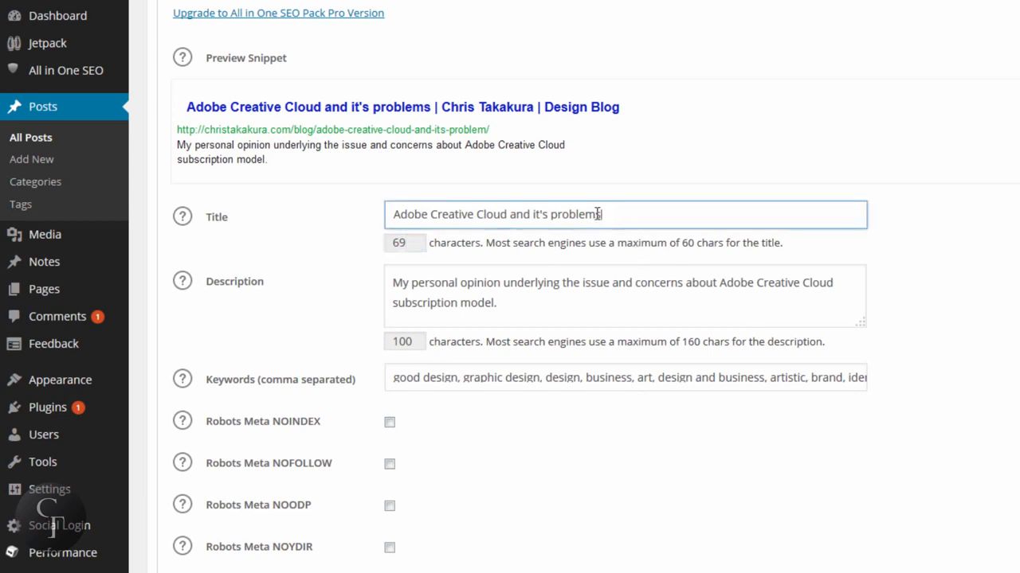
left_click_drag(597, 213, 508, 213)
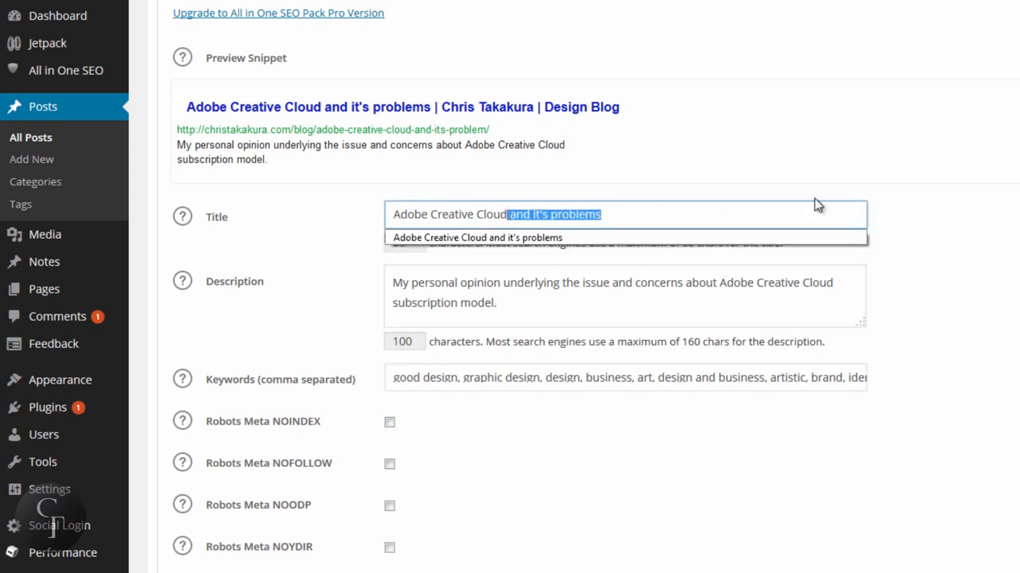
key("BackSpace")
left_click(920, 167)
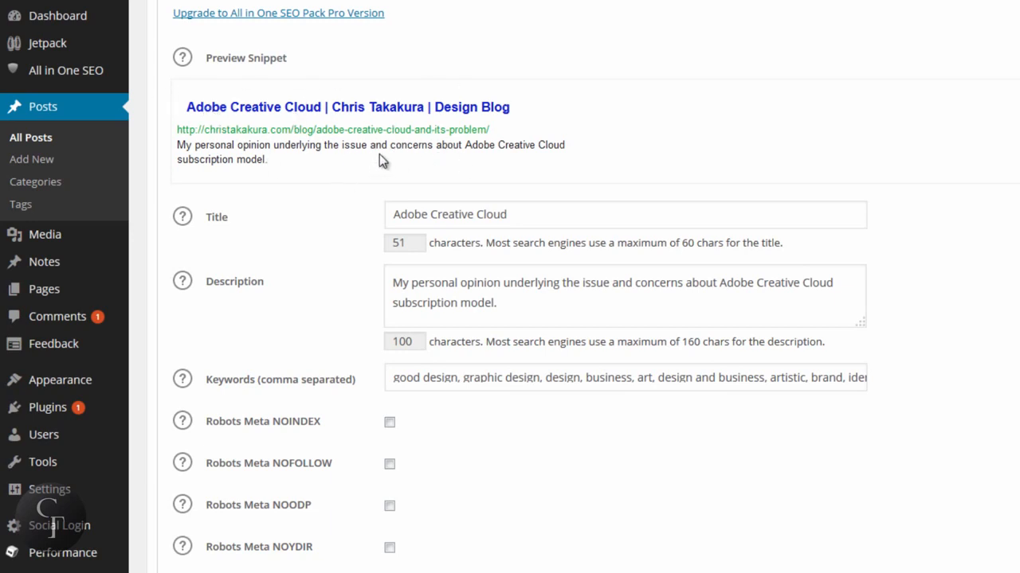
- Read through the post's SEO description and its comma-separated keywords
left_click(532, 303)
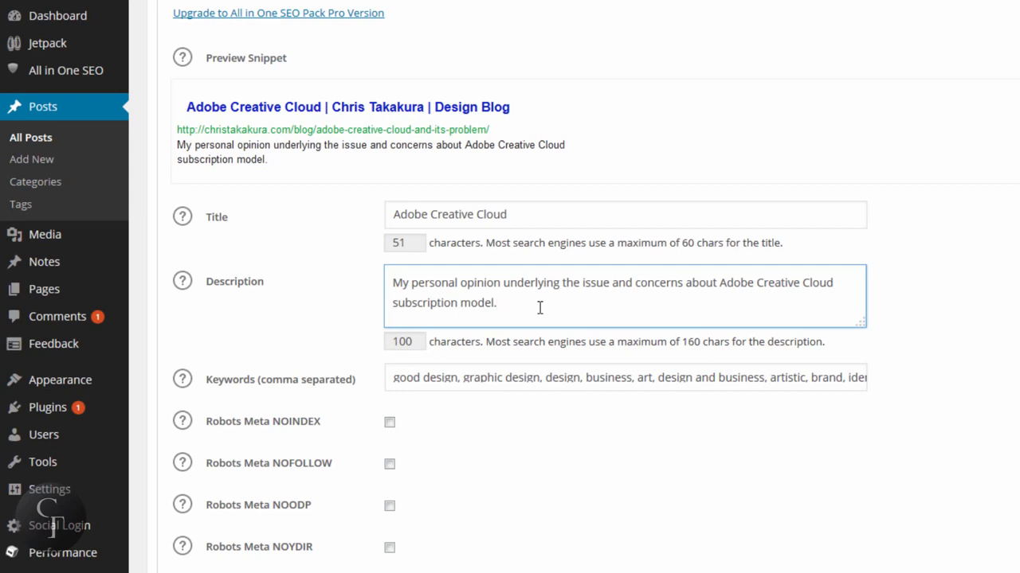
left_click_drag(540, 307, 393, 282)
left_click(394, 283)
left_click(660, 379)
left_click_drag(650, 378, 871, 371)
left_click(444, 379)
left_click(871, 371)
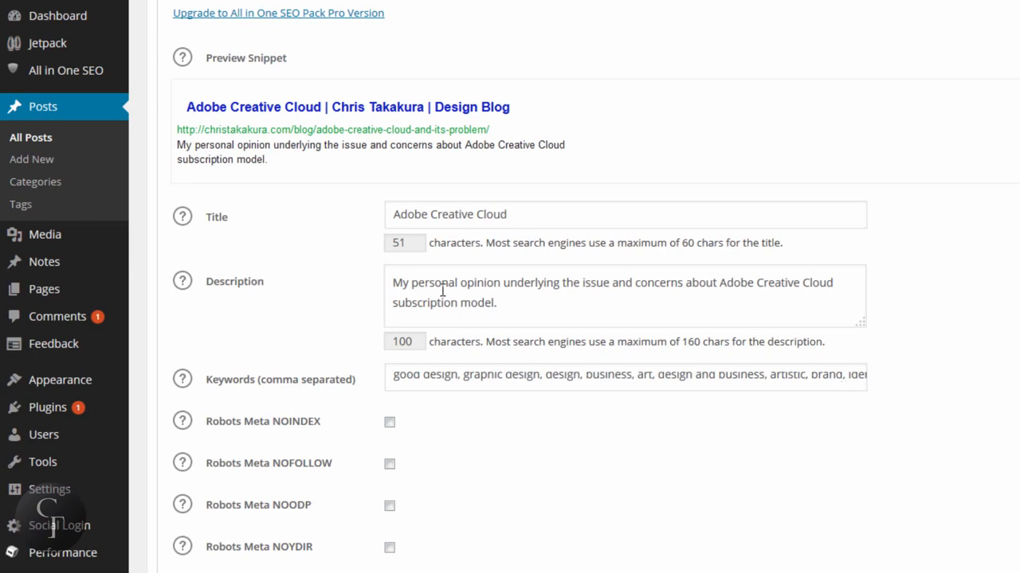
left_click(488, 284)
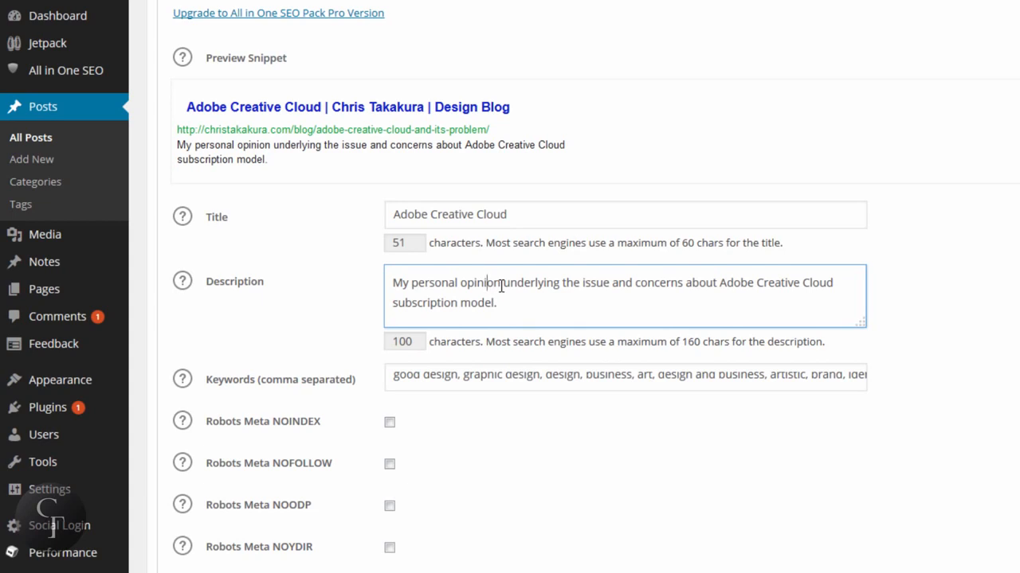
left_click(1006, 263)
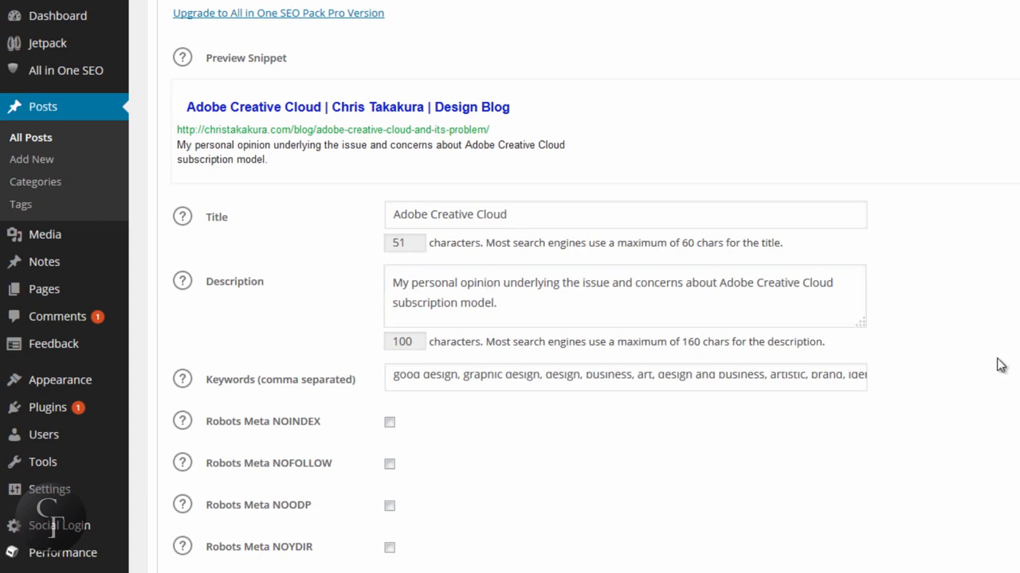
- Update the post, choosing to publish it despite the proofreader's suggestions
scroll(1004, 364, "up", 3)
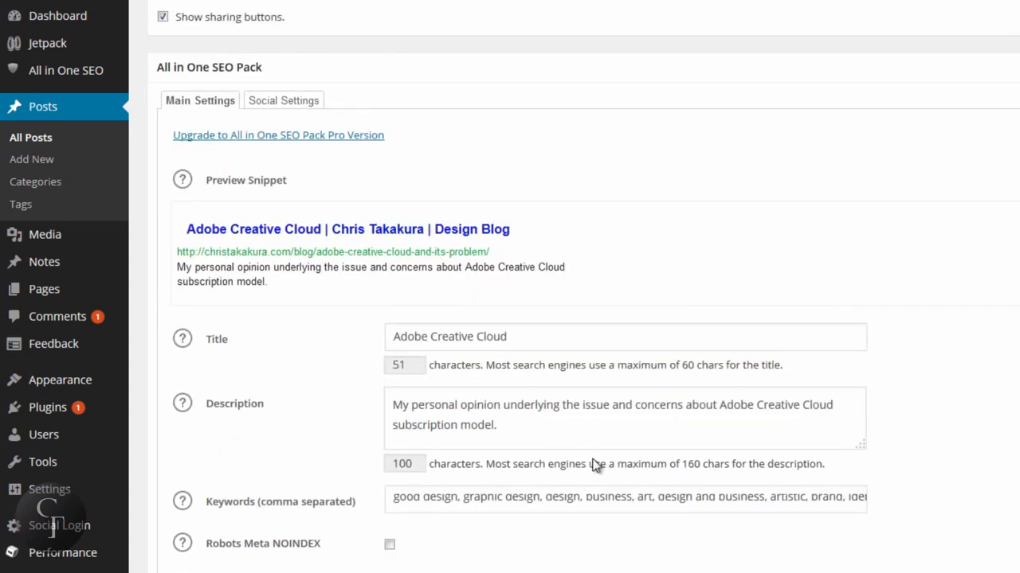
scroll(597, 467, "up", 10)
scroll(584, 285, "up", 1)
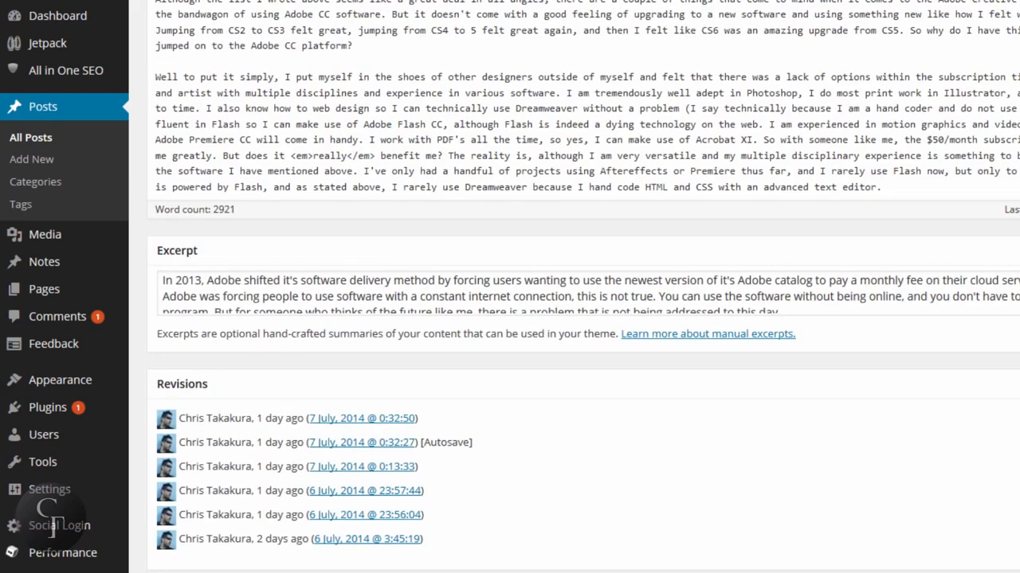
scroll(699, 304, "up", 5)
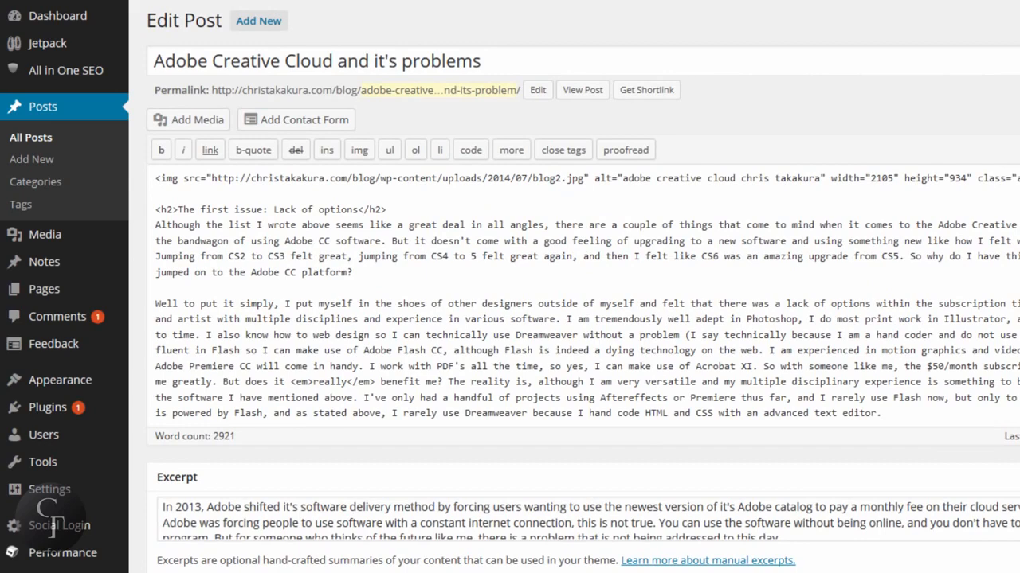
scroll(584, 287, "down", 3)
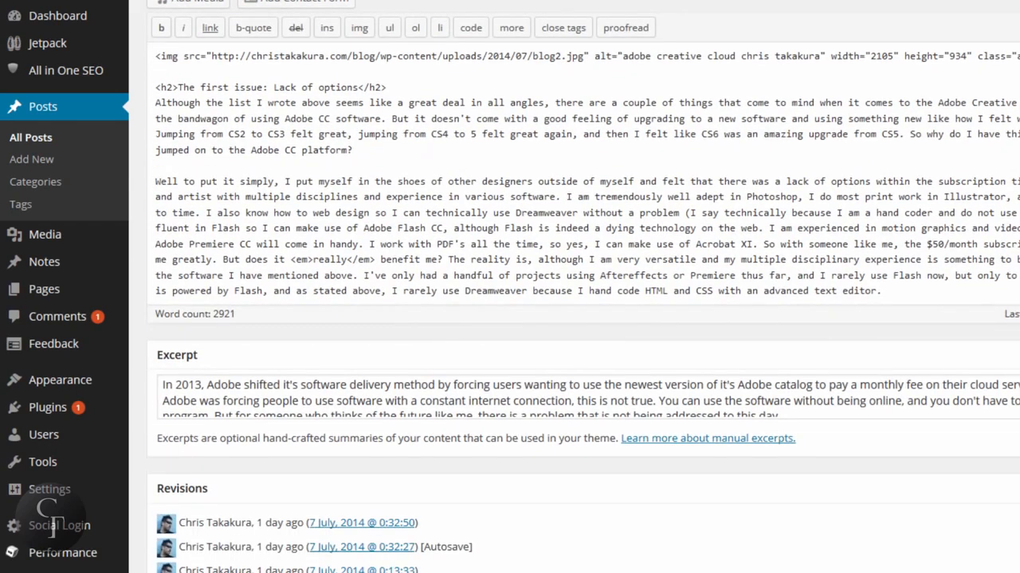
left_click(625, 28)
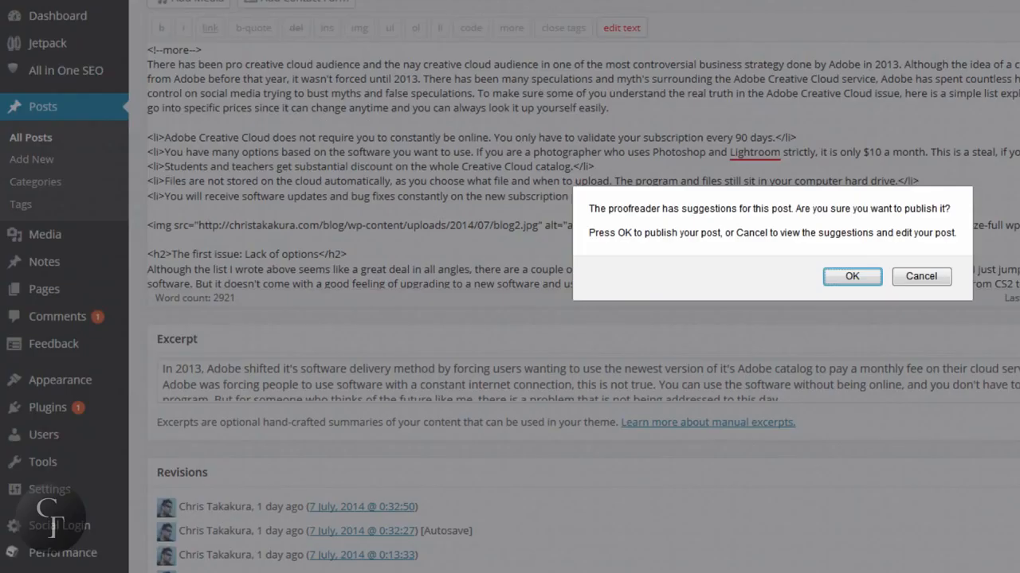
left_click(852, 276)
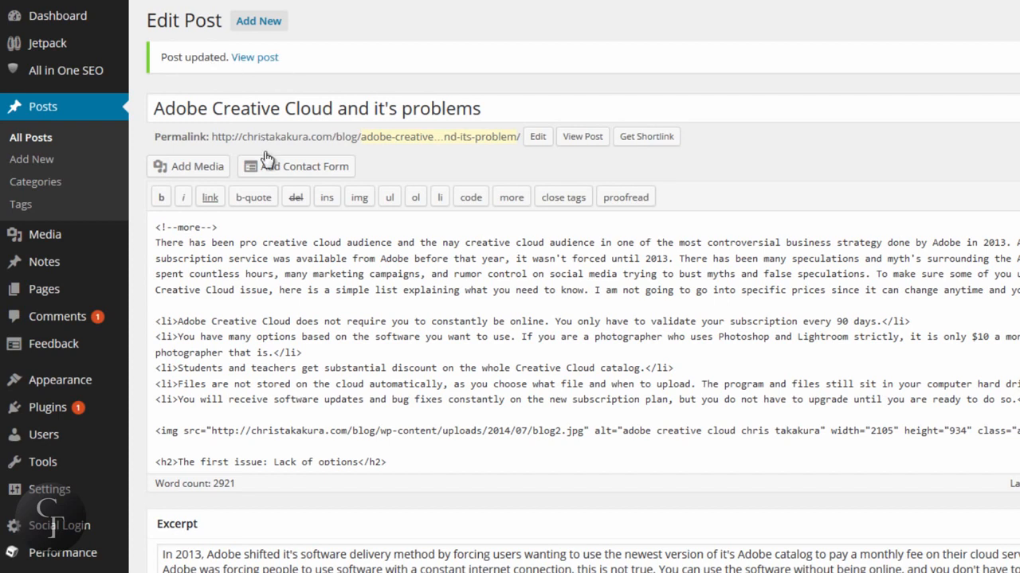
- Return to the list of all posts, switch to the list of pages and open the page "Dinner" for editing
left_click(43, 144)
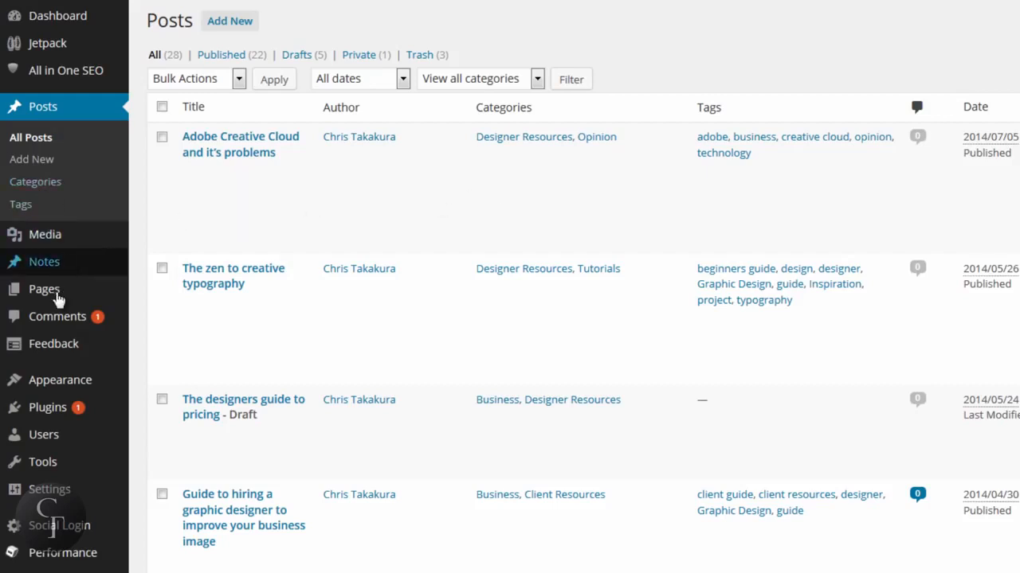
mouse_move(54, 301)
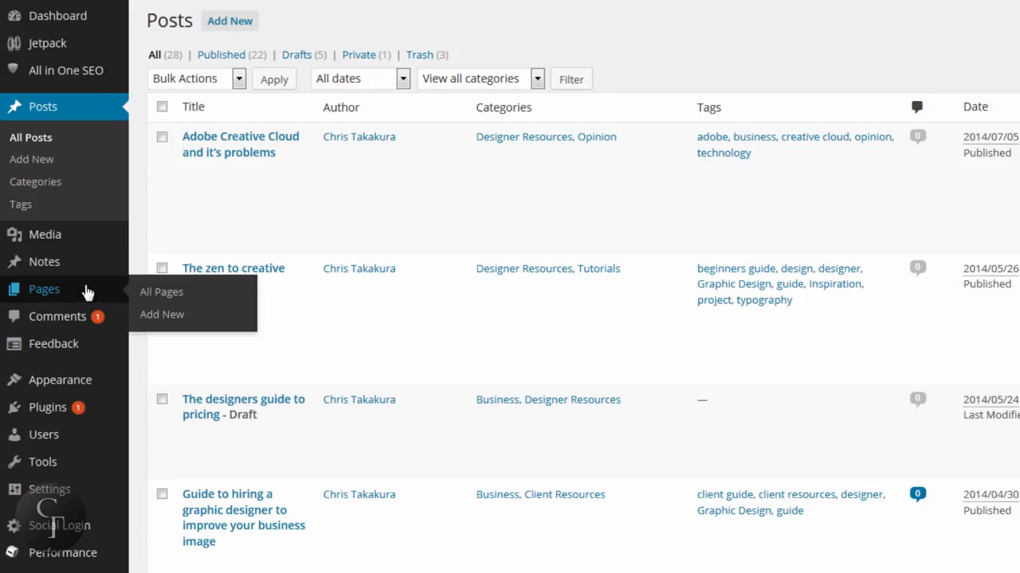
left_click(41, 290)
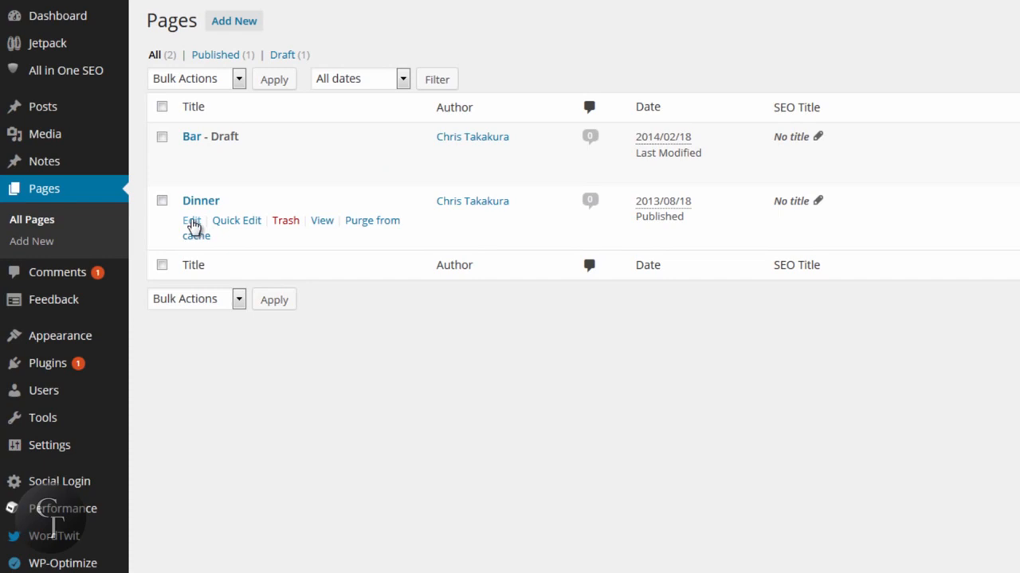
left_click(192, 221)
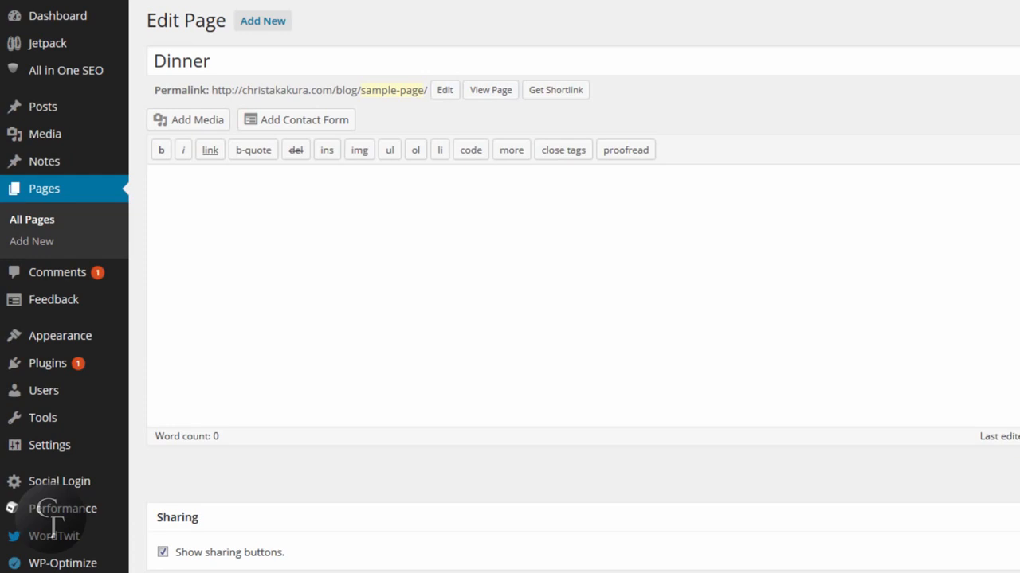
- Examine the Dinner page's main SEO settings, including the preview snippet and the title, description and keywords fields
scroll(583, 286, "down", 6)
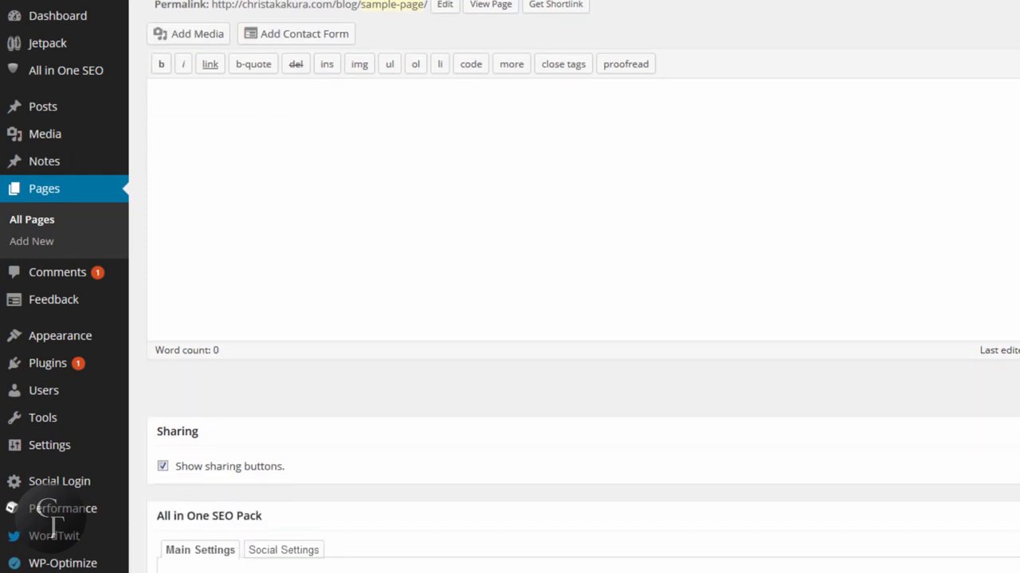
scroll(178, 98, "down", 2)
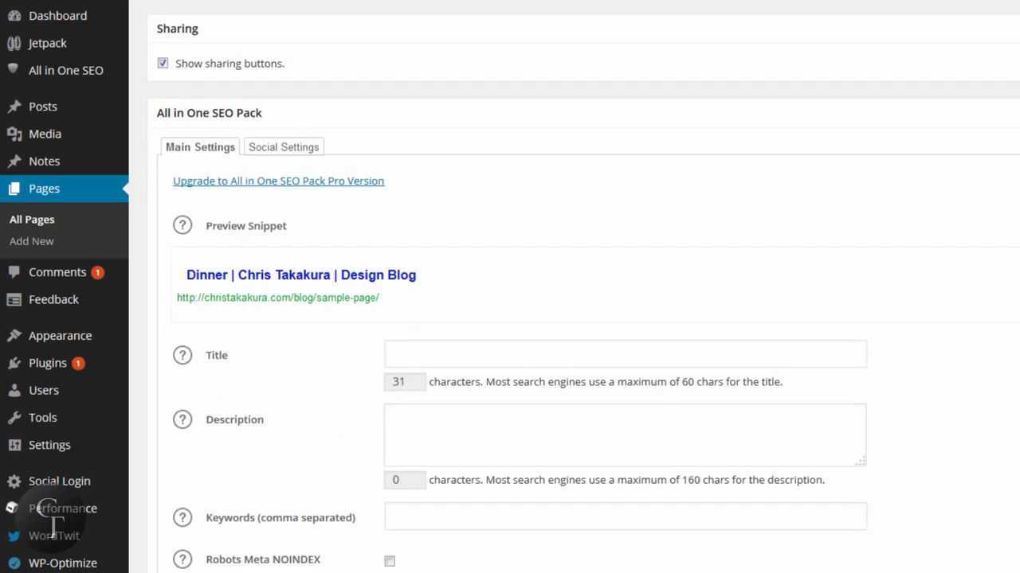
scroll(178, 99, "up", 2)
scroll(514, 180, "down", 2)
left_click(466, 227)
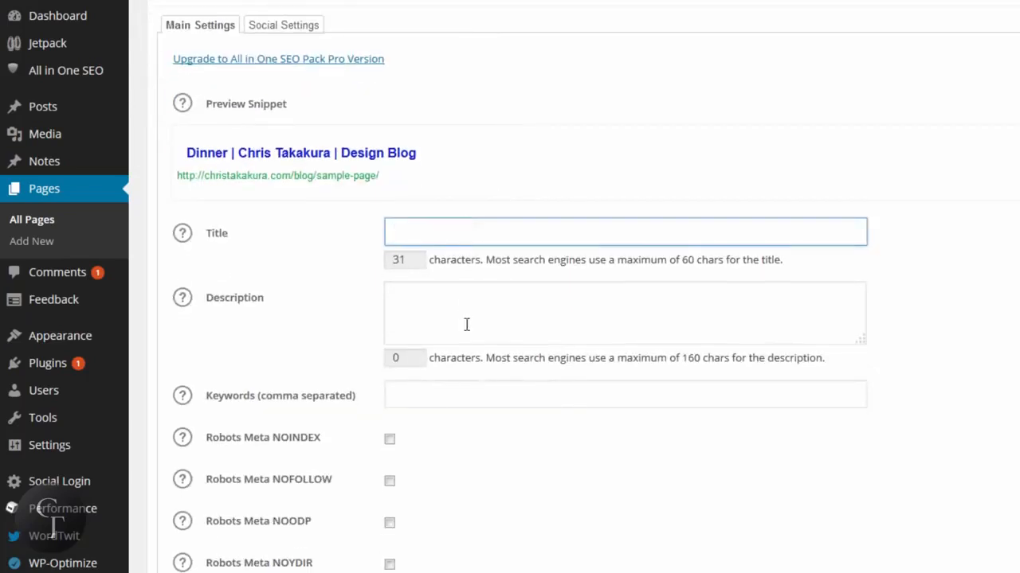
left_click(466, 319)
left_click(470, 392)
scroll(470, 392, "up", 1)
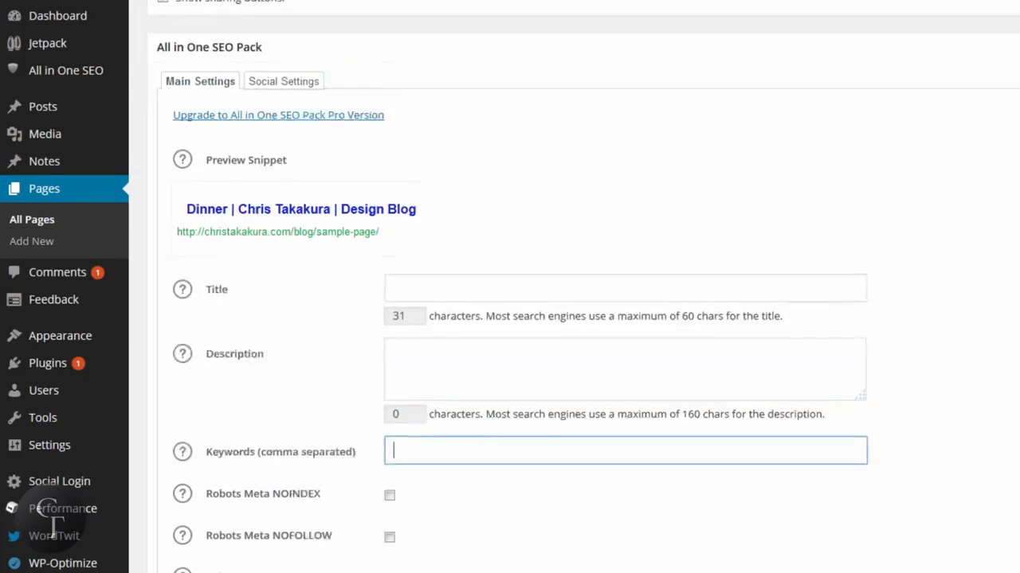
scroll(583, 301, "up", 4)
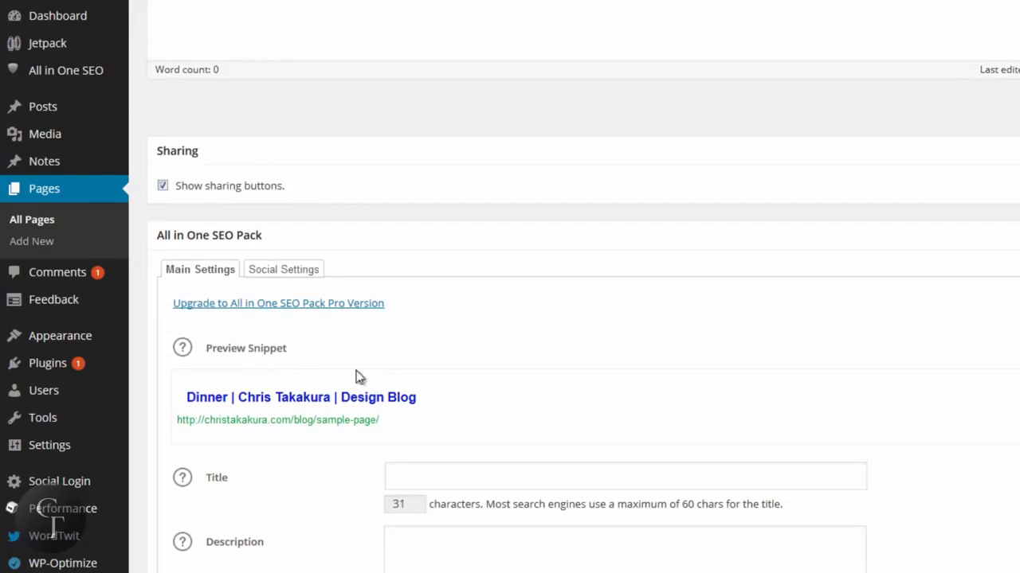
- Examine the title and description fields in the page's social SEO settings, comparing them with the main settings
left_click(295, 271)
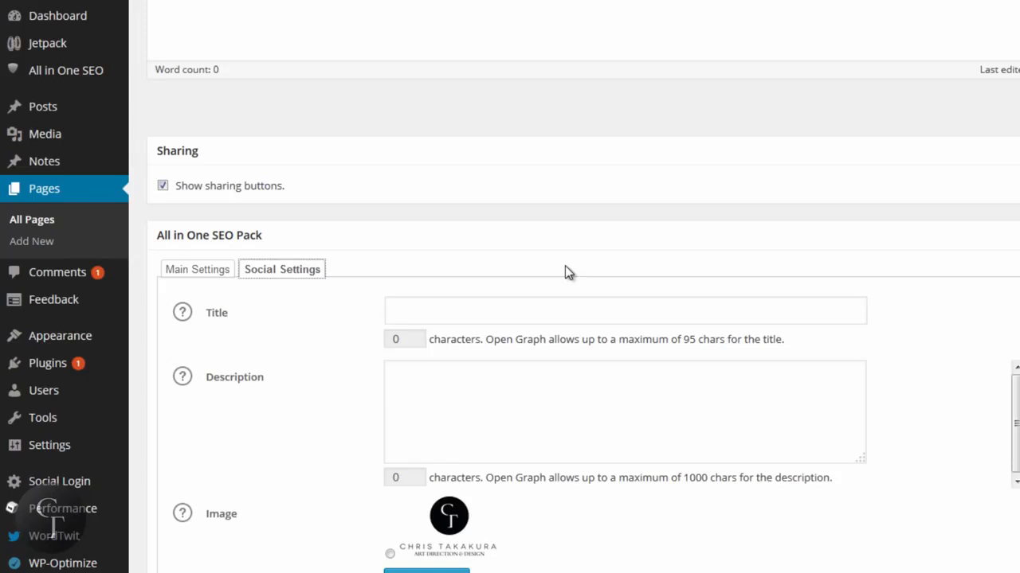
left_click(483, 302)
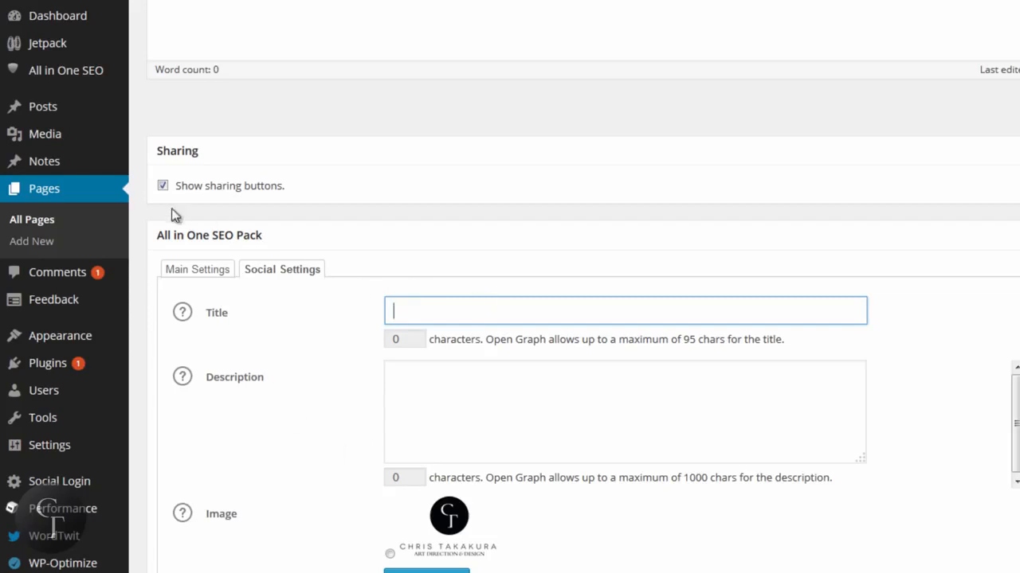
left_click(429, 303)
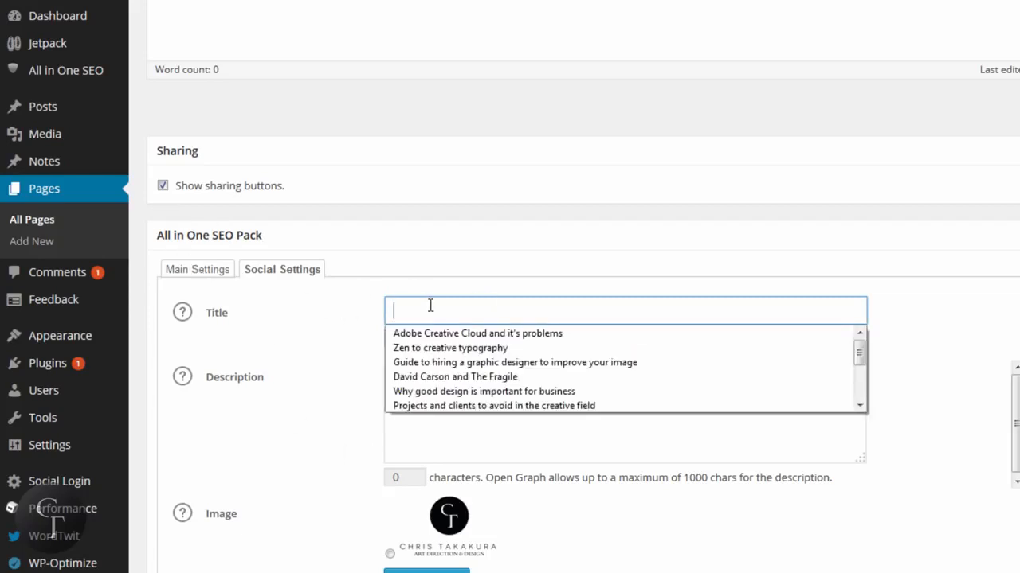
left_click(205, 276)
left_click(285, 274)
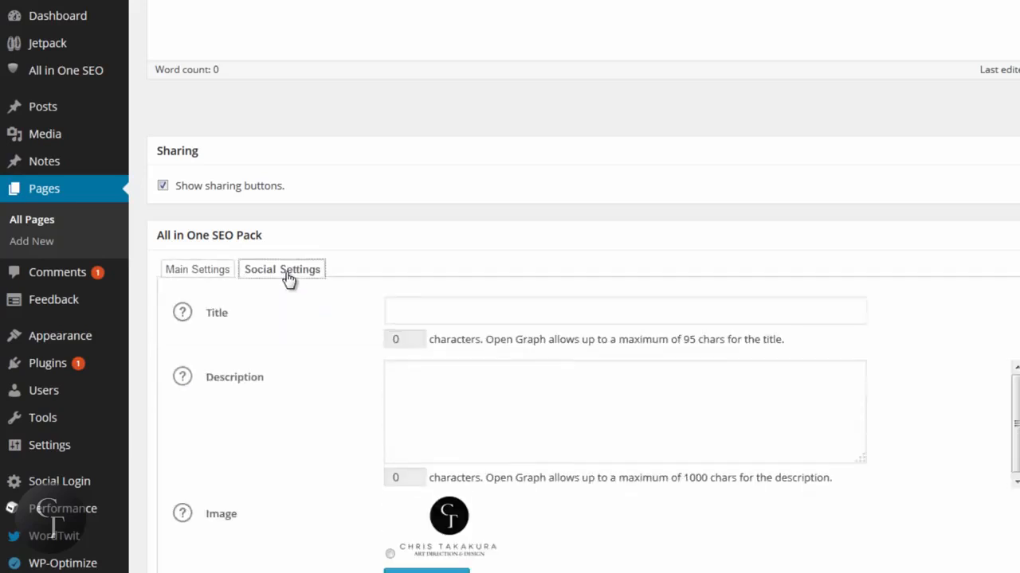
left_click(439, 300)
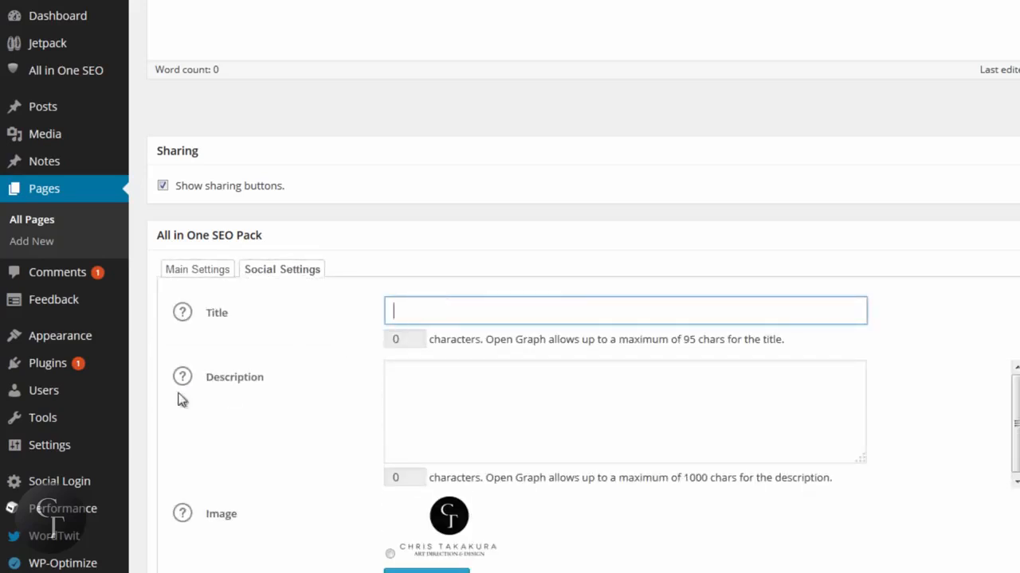
left_click(515, 392)
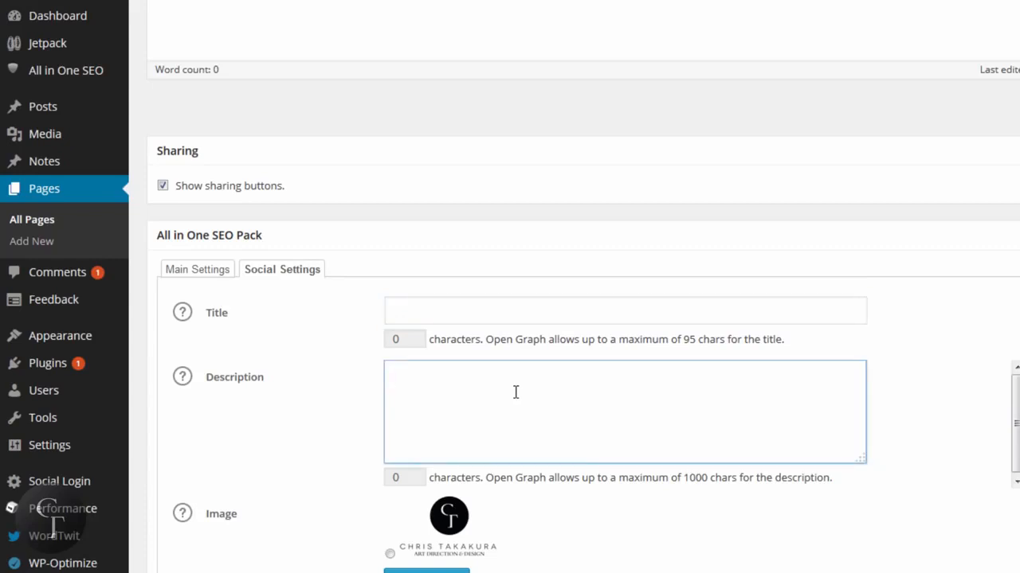
- Select the existing logo as the page's social image and check the custom image field
scroll(646, 542, "down", 3)
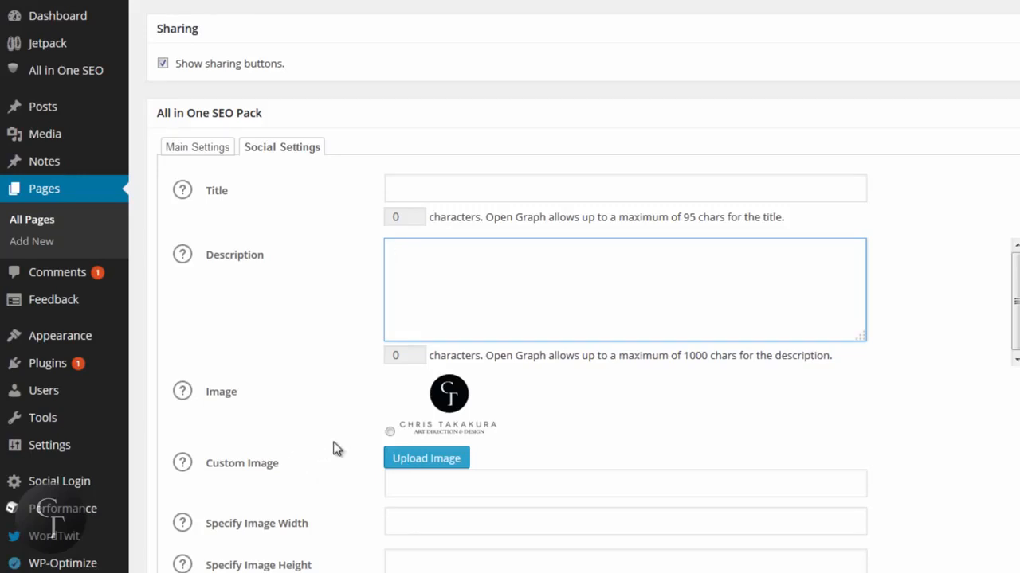
left_click(390, 431)
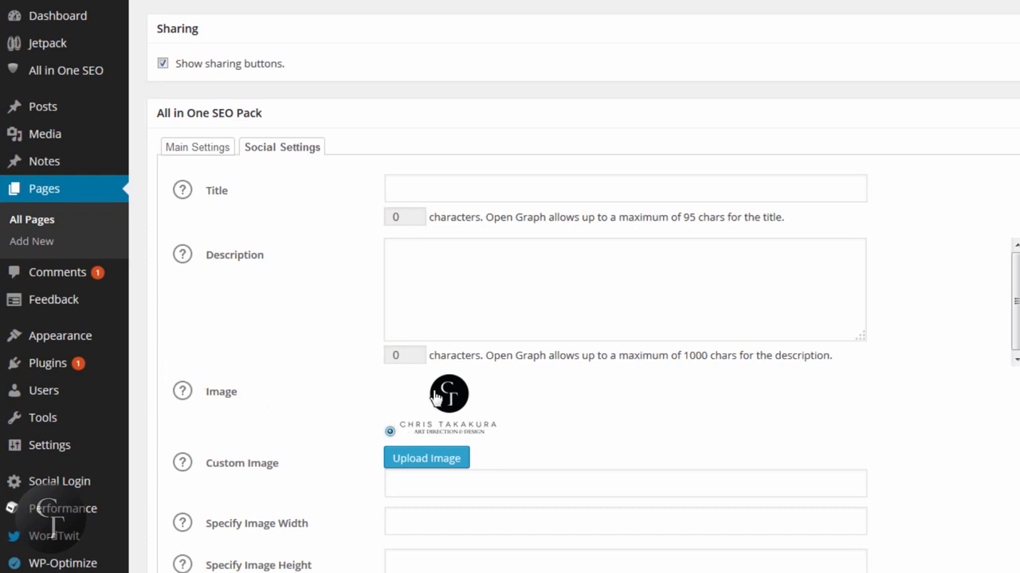
left_click(453, 487)
scroll(582, 319, "down", 1)
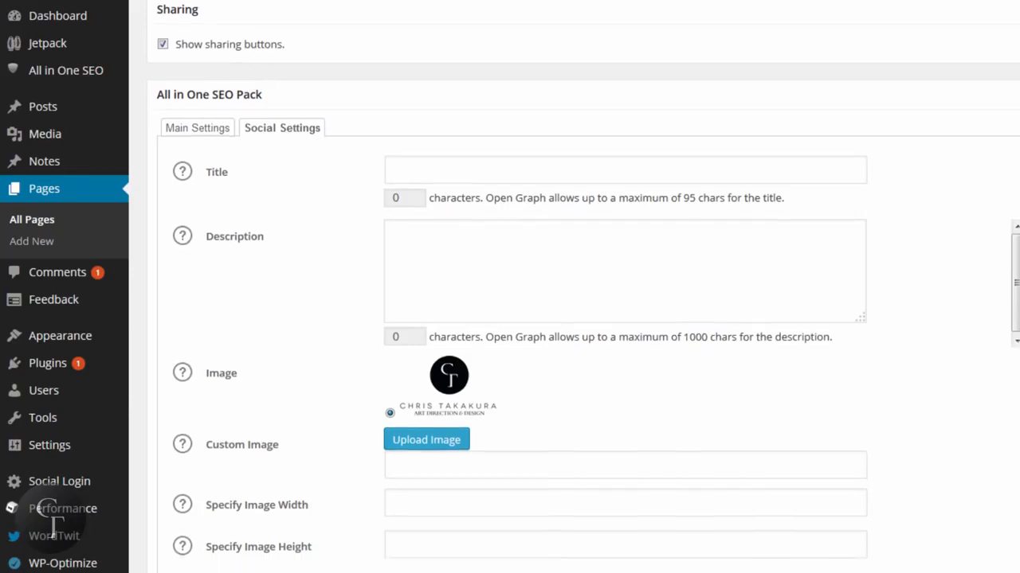
- Try "Gallery" as the page's social title and clear the field again
scroll(582, 319, "up", 6)
scroll(582, 319, "down", 3)
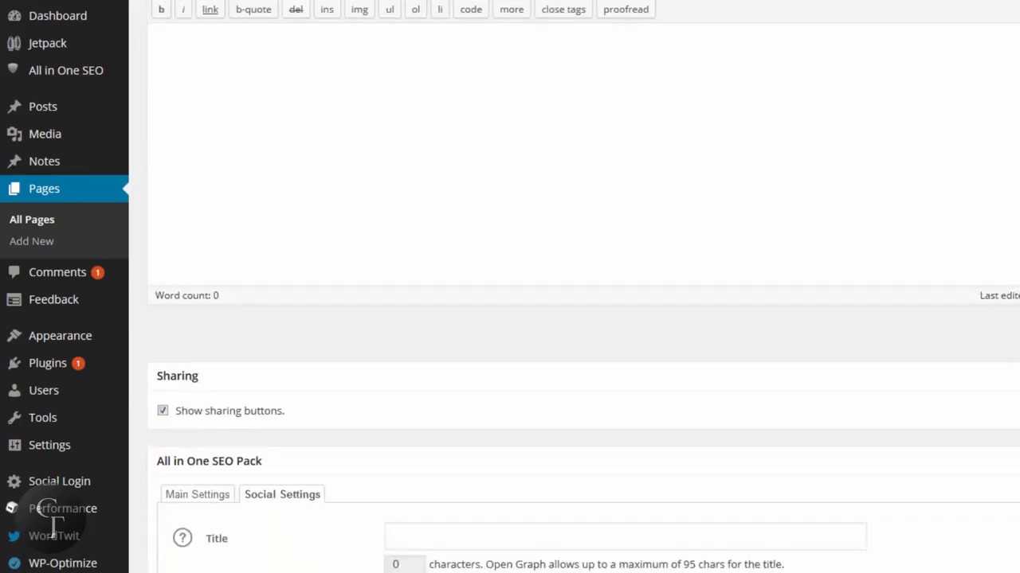
scroll(582, 318, "up", 3)
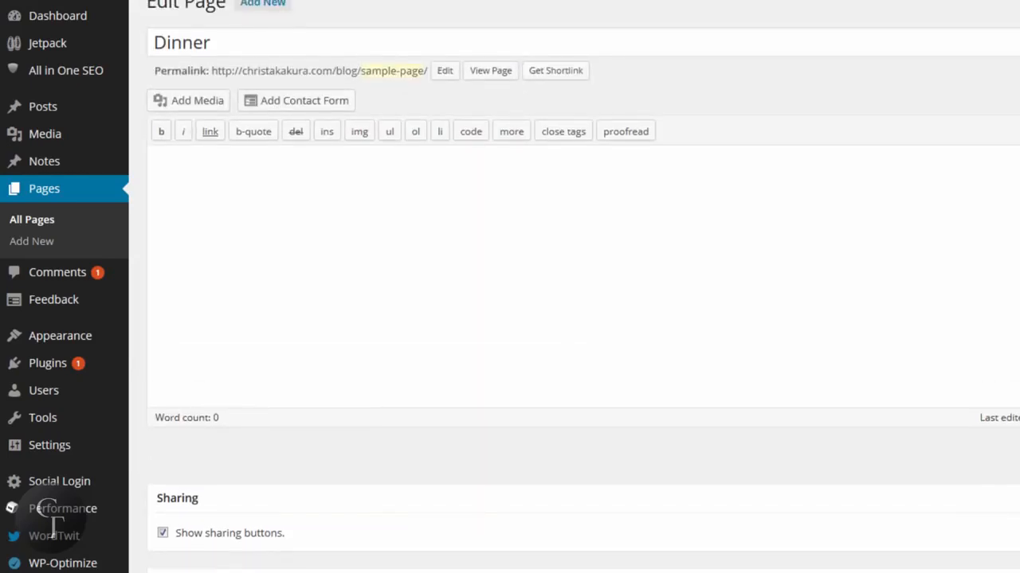
scroll(743, 558, "up", 1)
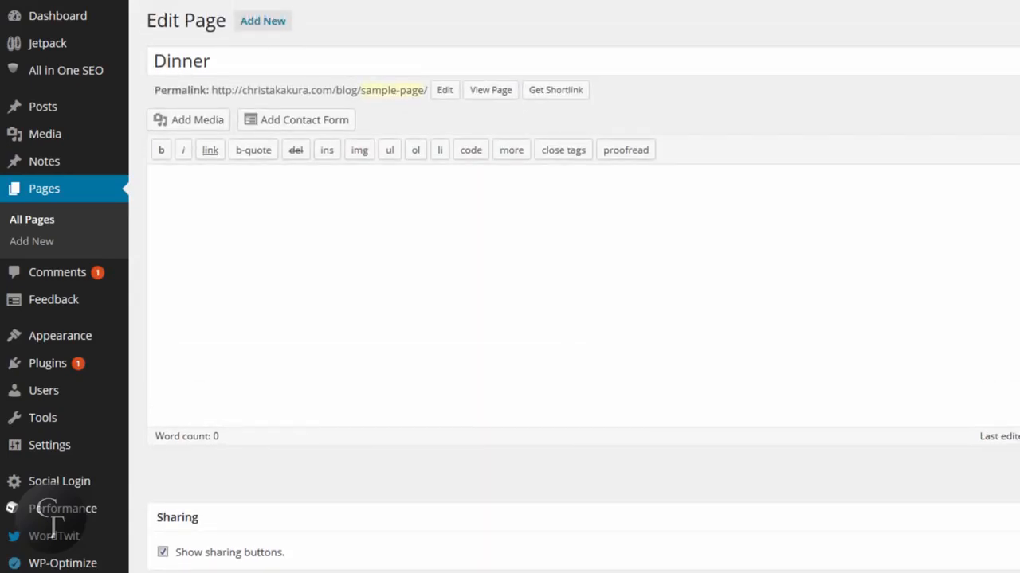
scroll(583, 319, "down", 6)
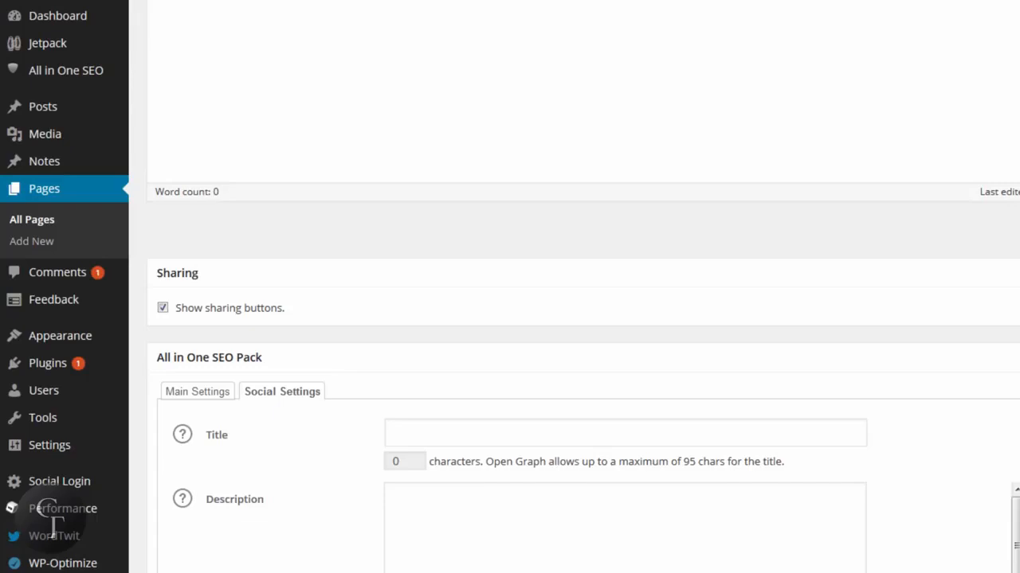
left_click(492, 431)
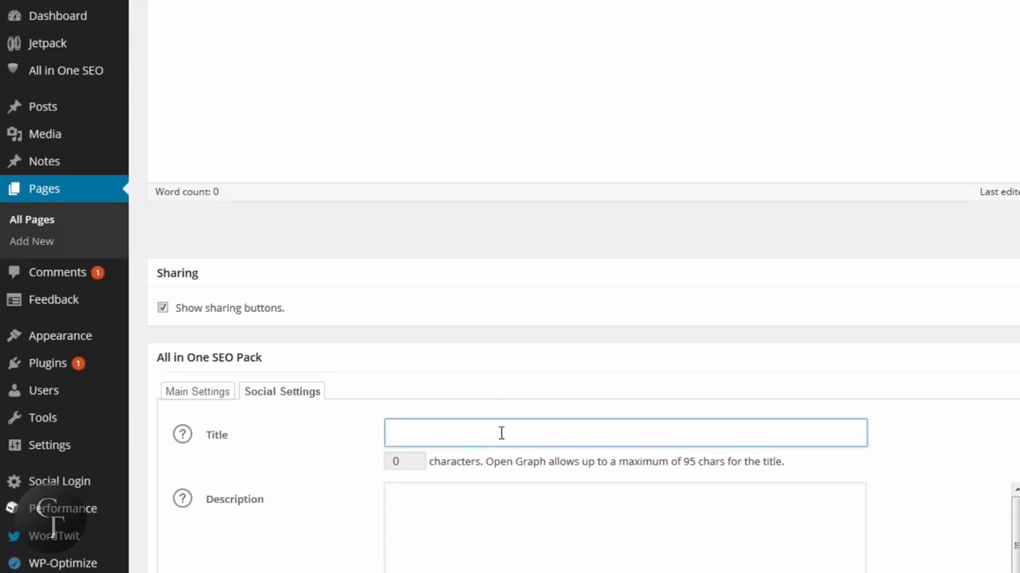
type("Gallery")
key("ctrl+a")
key("BackSpace")
type("Gallery")
key("ctrl+a")
key("BackSpace")
- Check the page's social description field, and return to the main SEO settings with the preview snippet
left_click(507, 511)
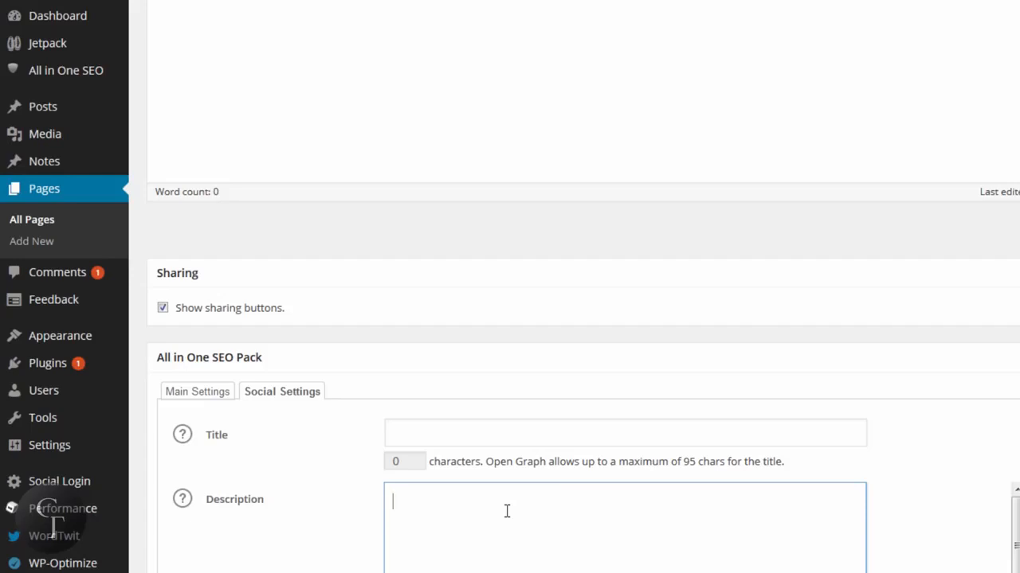
left_click(199, 392)
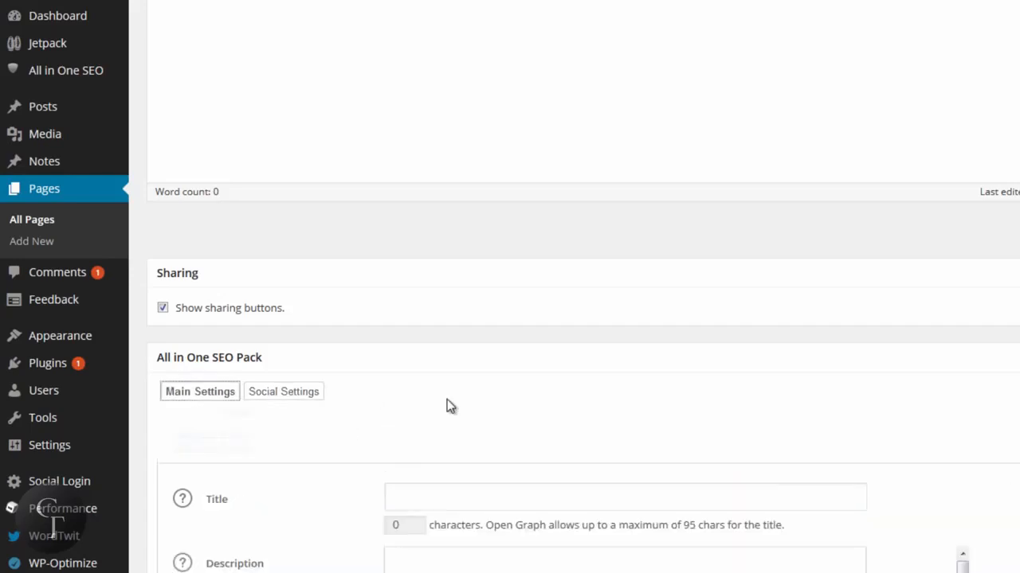
scroll(563, 420, "down", 3)
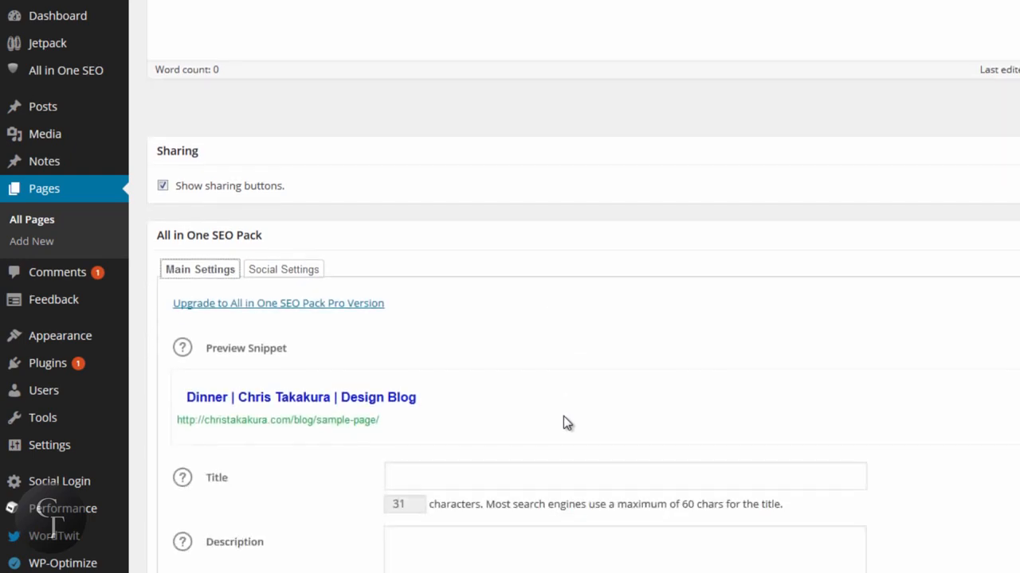
- Leave the page editor and open the list of all posts
scroll(839, 510, "up", 5)
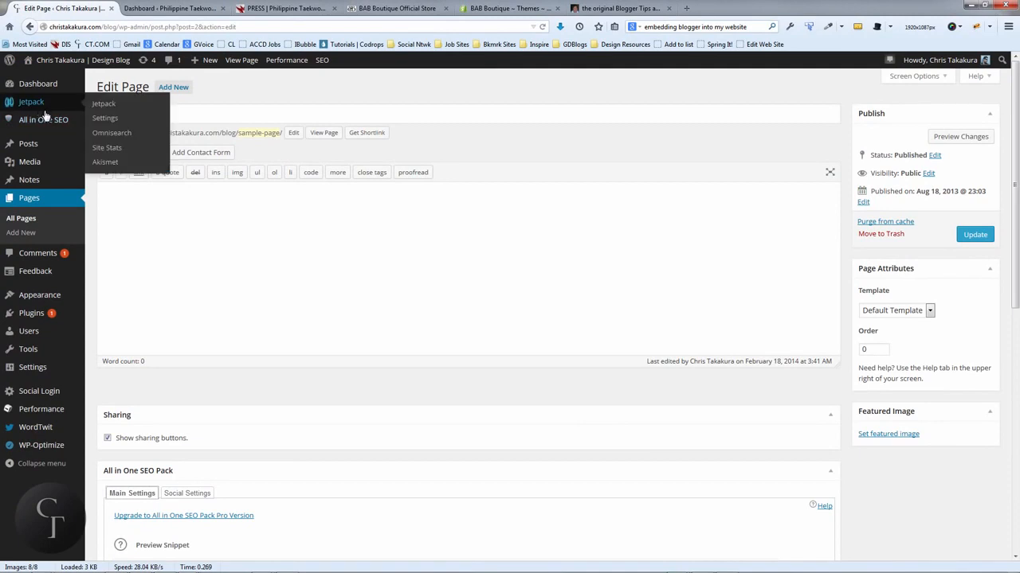
mouse_move(57, 100)
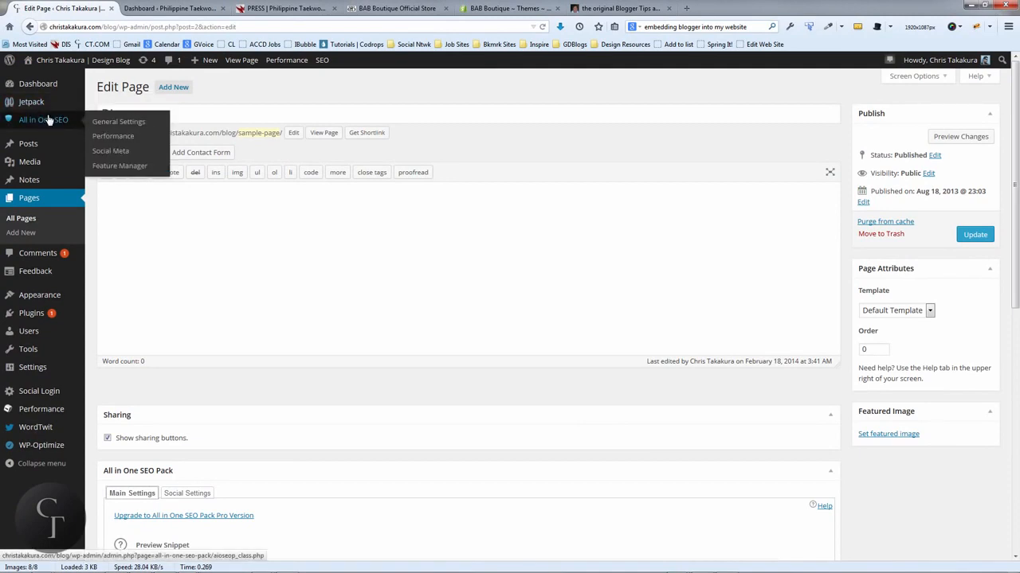
left_click(31, 144)
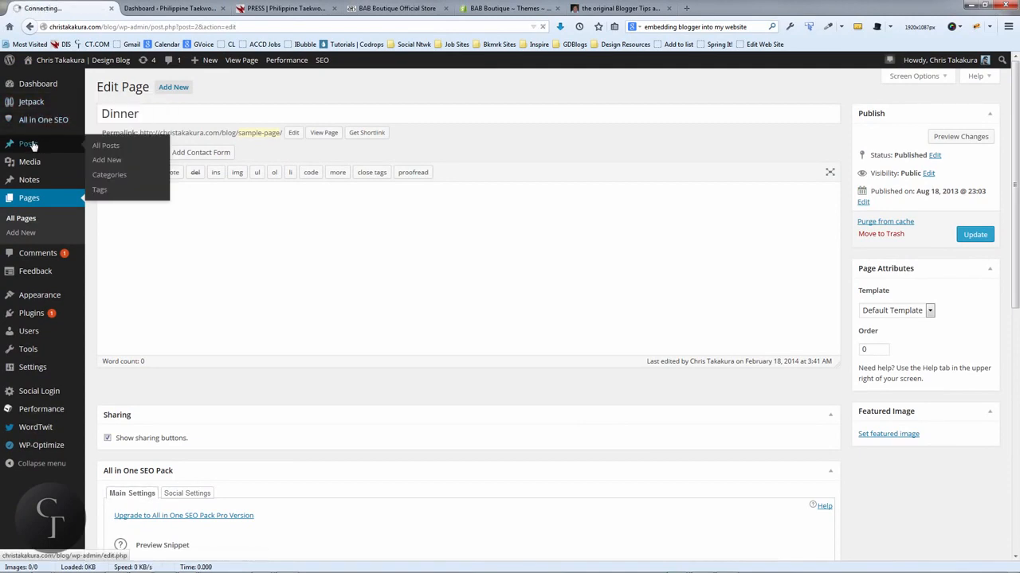